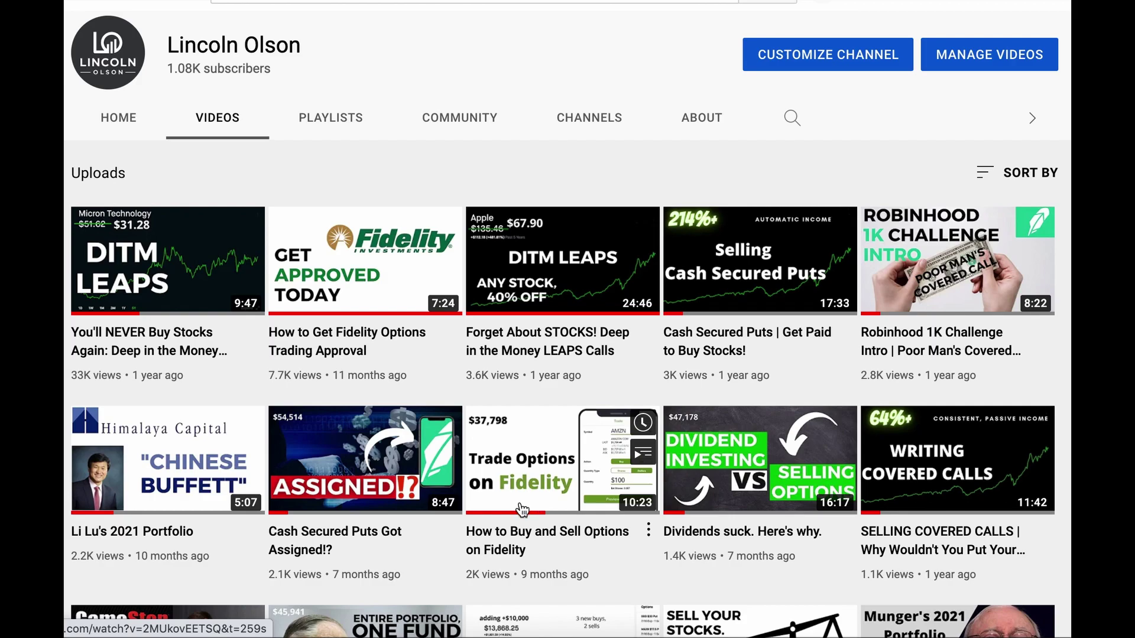
- Open My Account > Positions to view the account's cash and BROS holding
{"action": "scroll", "coordinate": [549, 488], "scroll_direction": "up", "scroll_amount": 3}
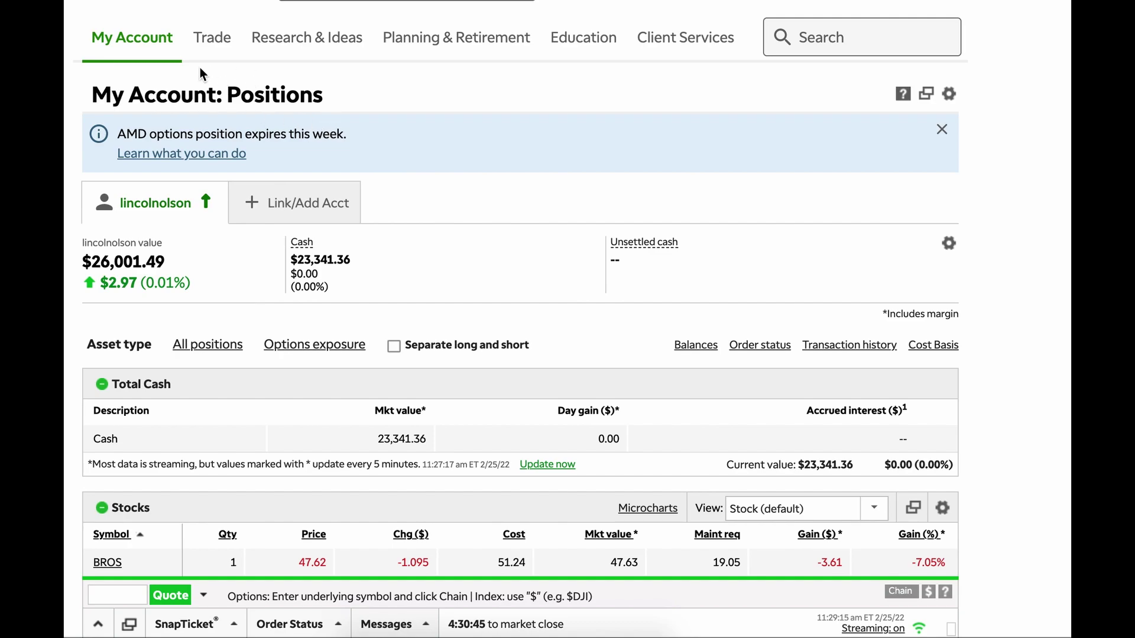
{"action": "mouse_move", "coordinate": [98, 42]}
{"action": "left_click", "coordinate": [128, 108]}
- Open the Options order entry page from the Trade menu
{"action": "left_click", "coordinate": [213, 41]}
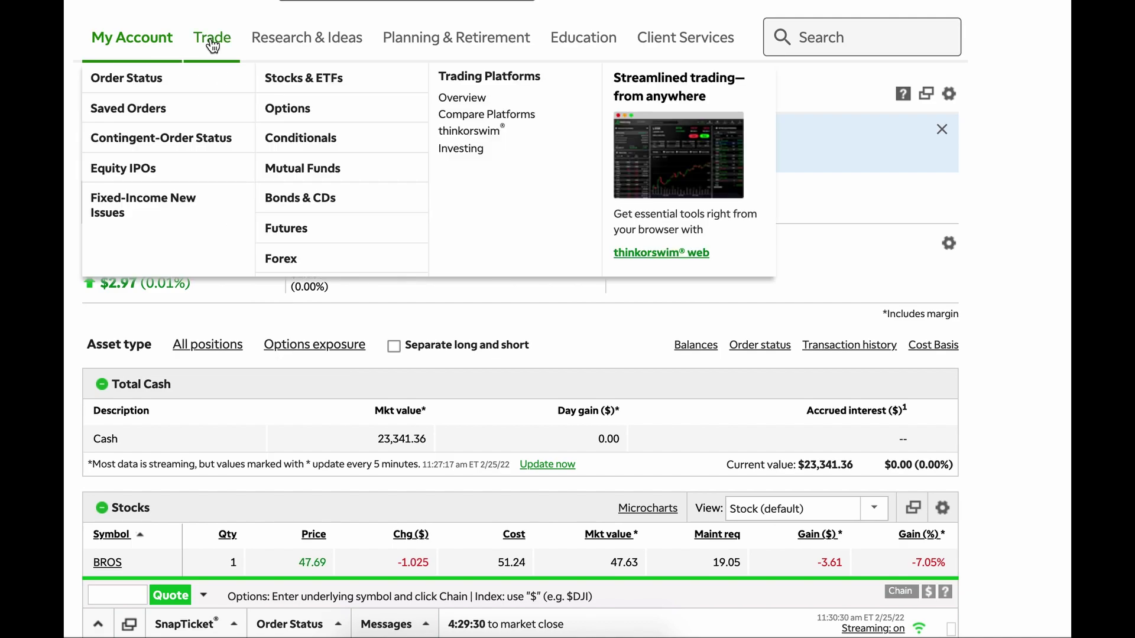
{"action": "left_click", "coordinate": [293, 112]}
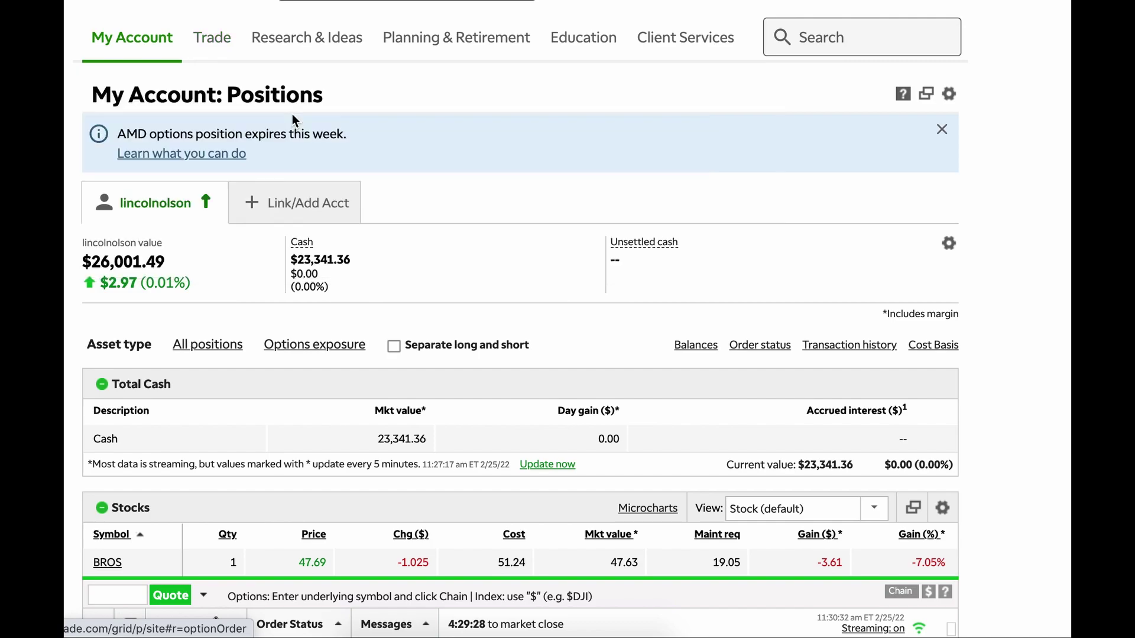
{"action": "scroll", "coordinate": [246, 394], "scroll_direction": "down", "scroll_amount": 1}
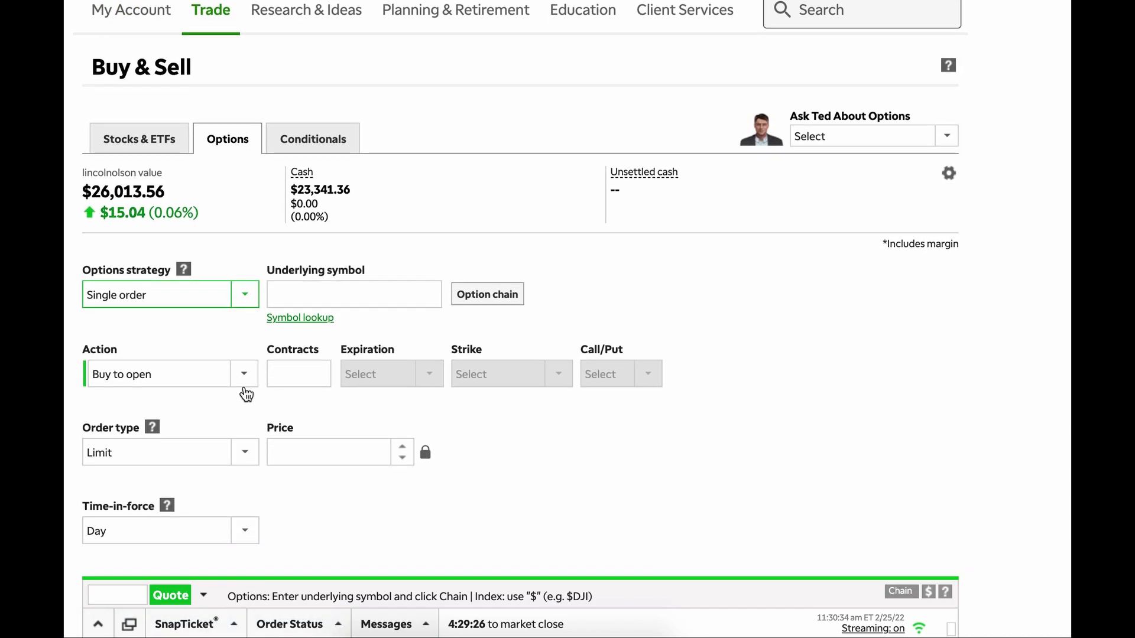
{"action": "scroll", "coordinate": [246, 395], "scroll_direction": "down", "scroll_amount": 3}
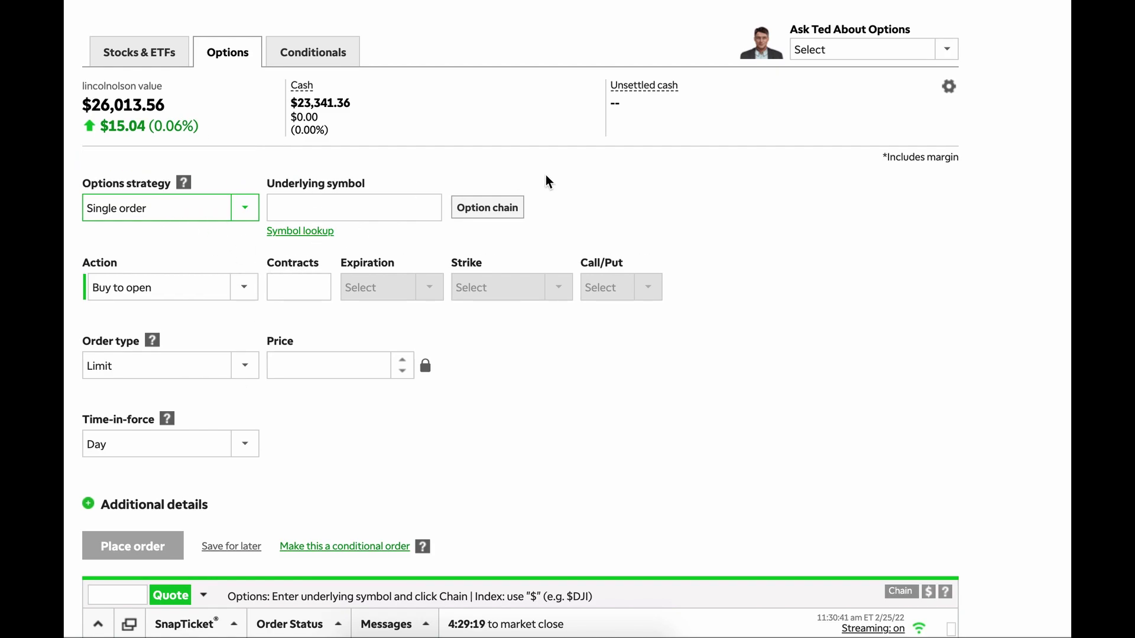
- Enter MSFT as the underlying symbol so its $296.00 quote loads
{"action": "left_click", "coordinate": [357, 207]}
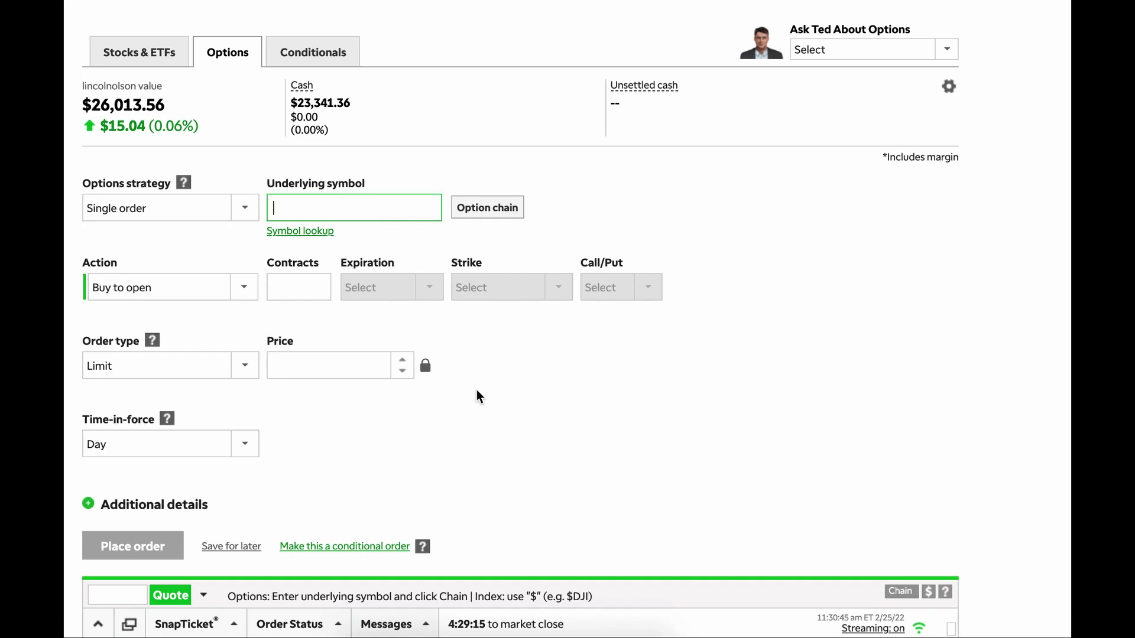
{"action": "type", "text": "MSFT"}
{"action": "key", "text": "Tab"}
{"action": "scroll", "coordinate": [360, 271], "scroll_direction": "down", "scroll_amount": 1}
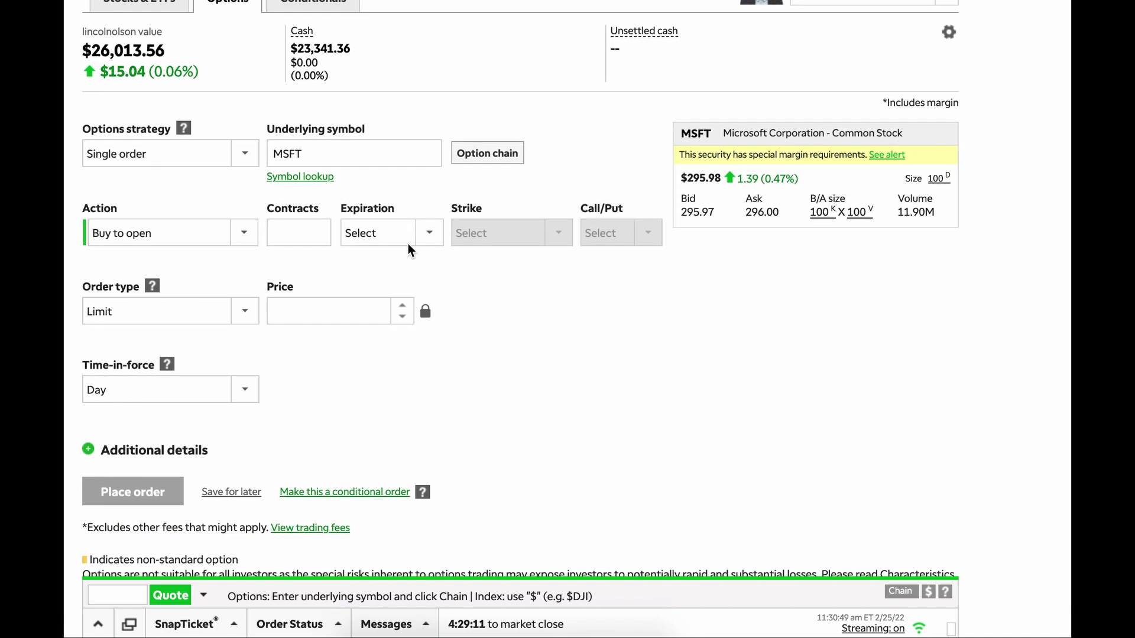
- Pick the Feb 25 2022 300 call from the MSFT option chain
{"action": "left_click", "coordinate": [488, 153]}
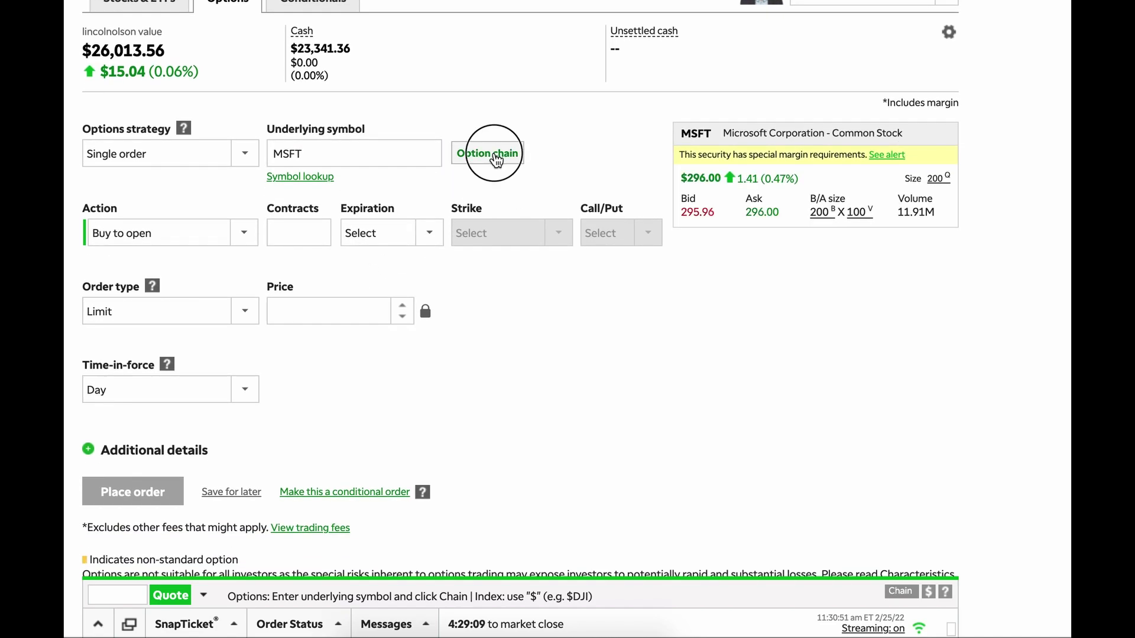
{"action": "scroll", "coordinate": [680, 431], "scroll_direction": "down", "scroll_amount": 1}
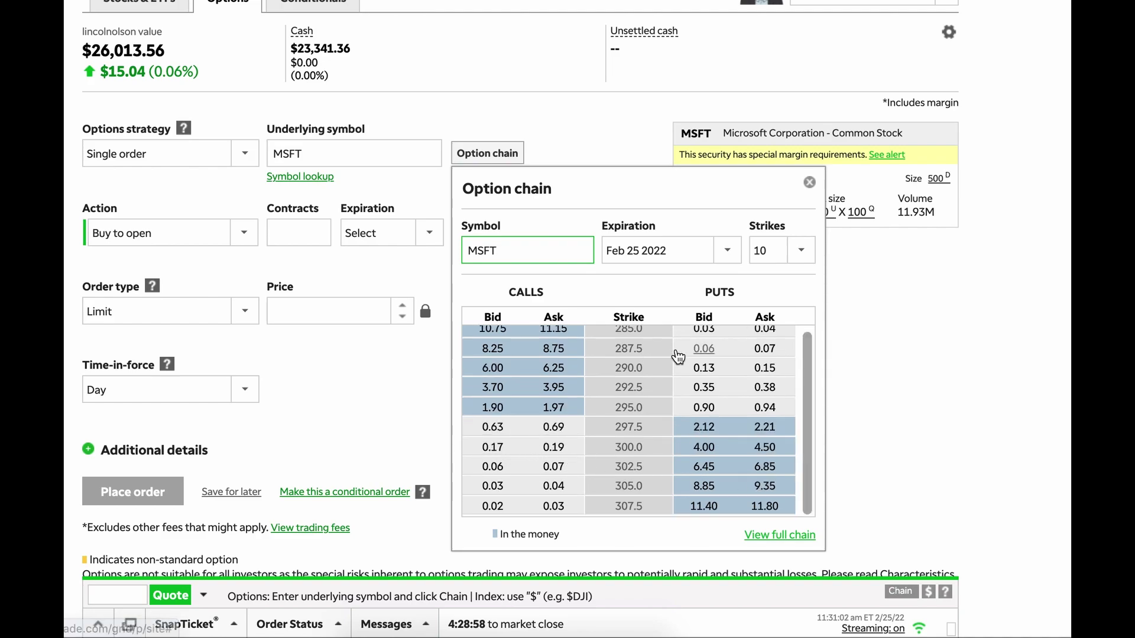
{"action": "left_click", "coordinate": [544, 448]}
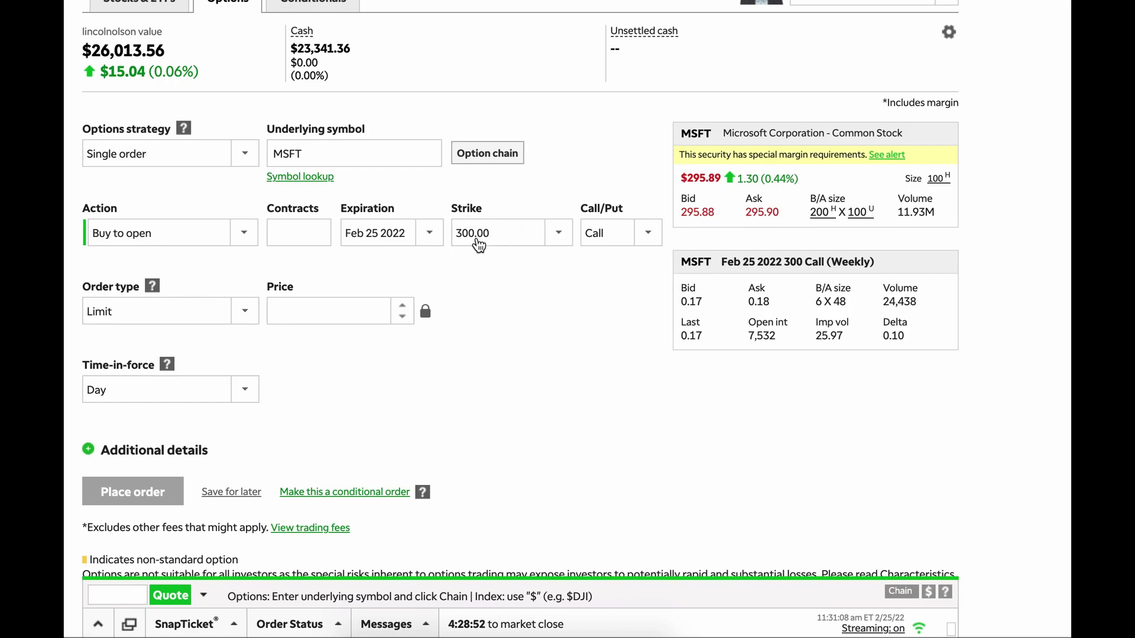
- Set the ticket to 1 contract with a 0.05 limit price
{"action": "left_click", "coordinate": [310, 221]}
{"action": "type", "text": "1"}
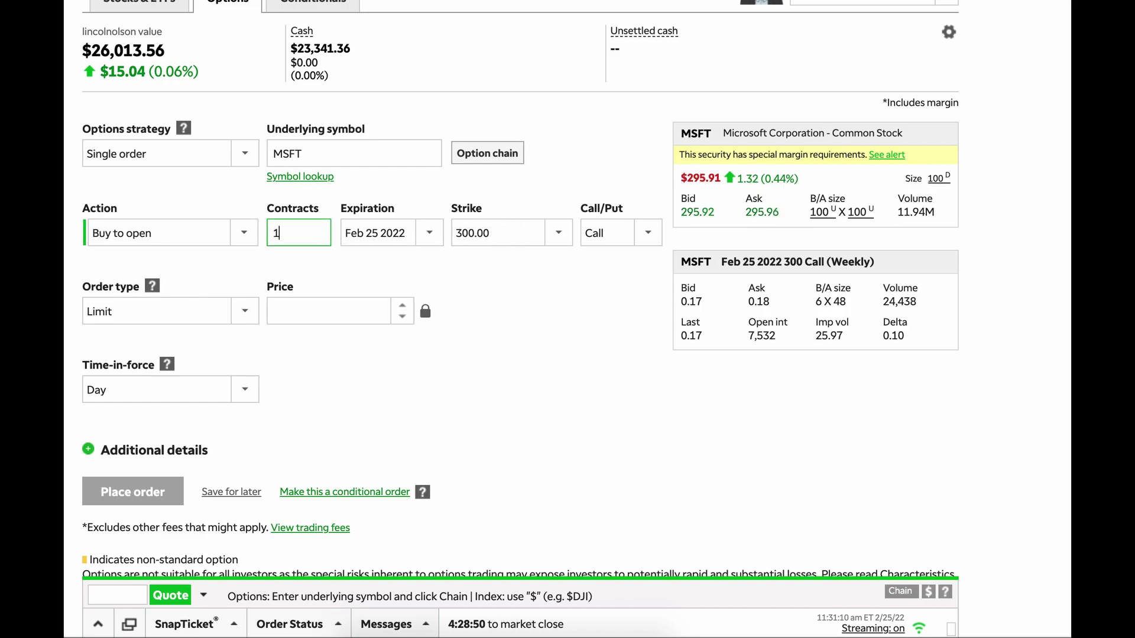
{"action": "left_click", "coordinate": [504, 309]}
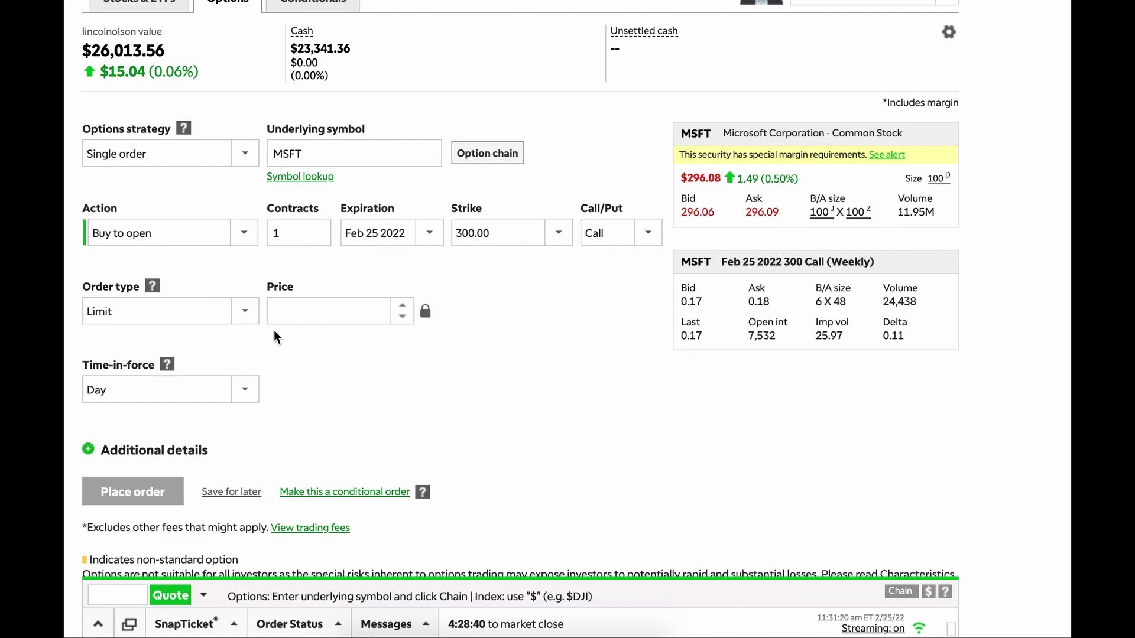
{"action": "left_click", "coordinate": [307, 305]}
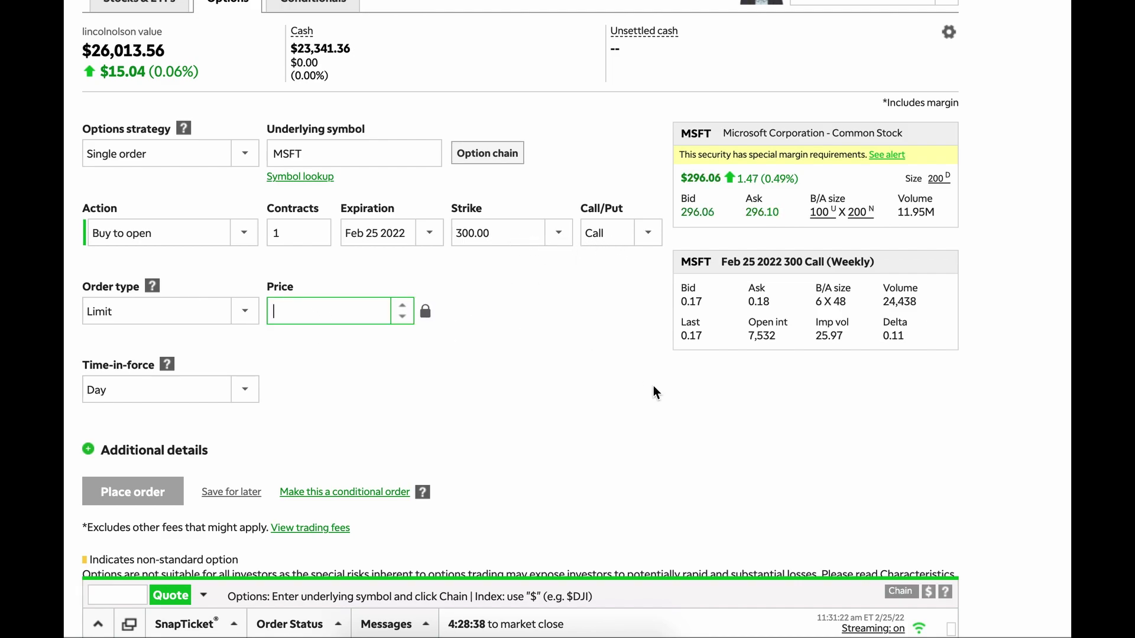
{"action": "left_click", "coordinate": [696, 310]}
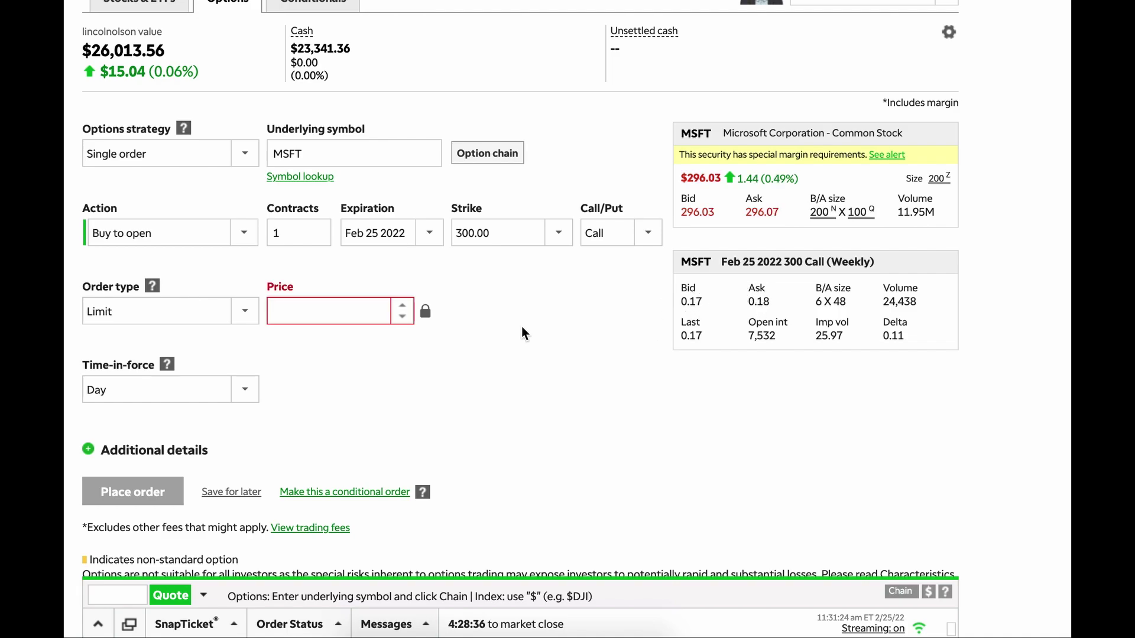
{"action": "left_click", "coordinate": [330, 307]}
{"action": "type", "text": "."}
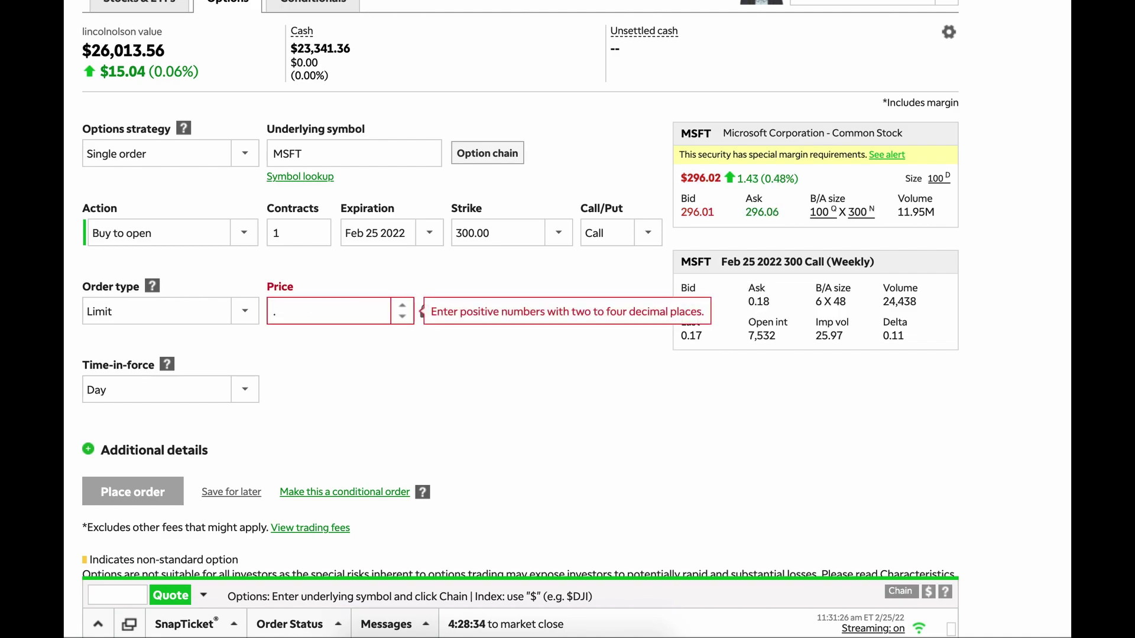
{"action": "type", "text": "05"}
{"action": "left_click", "coordinate": [381, 428]}
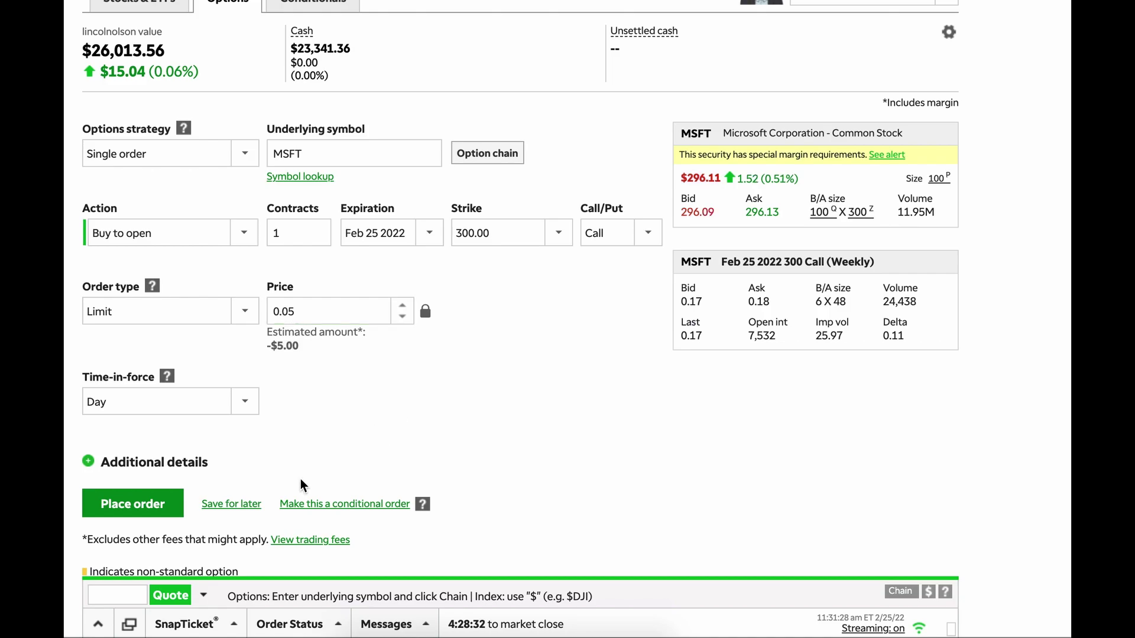
- Place the MSFT 300 call order and go to Trade > Order Status
{"action": "left_click", "coordinate": [152, 513]}
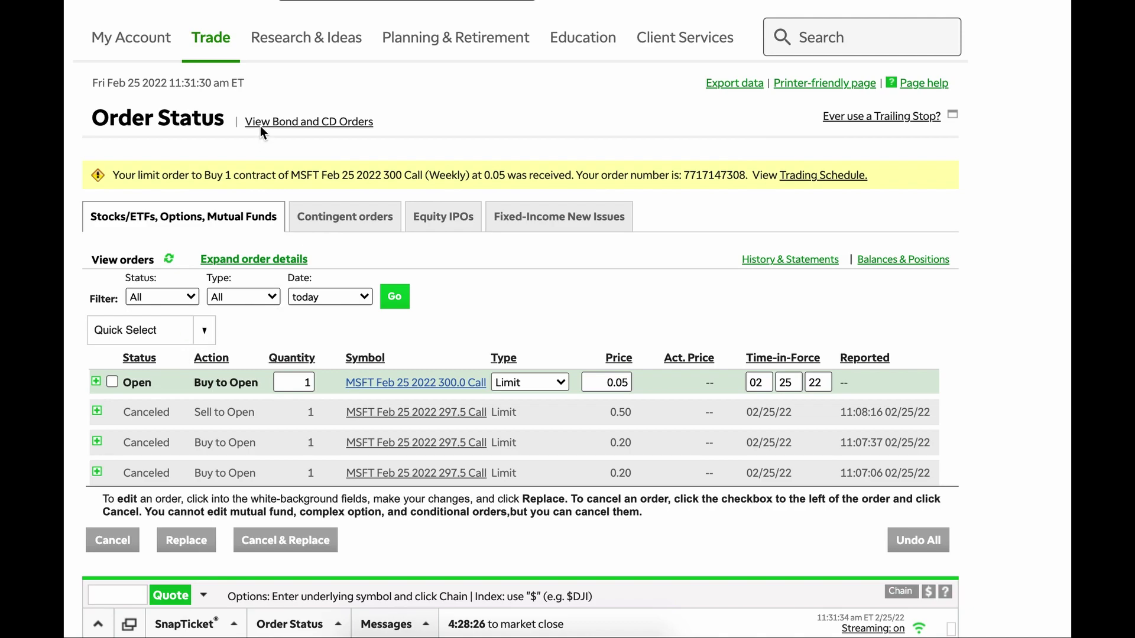
{"action": "mouse_move", "coordinate": [211, 44]}
{"action": "left_click", "coordinate": [306, 115]}
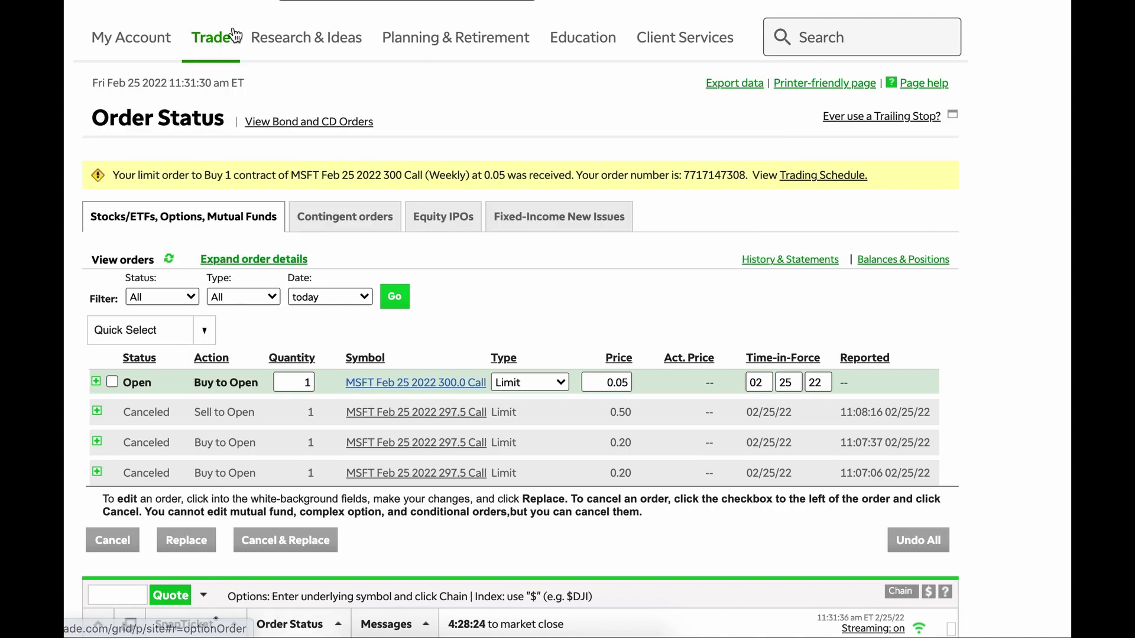
- Refresh today's orders and cancel the open MSFT 300 call order
{"action": "left_click", "coordinate": [151, 88]}
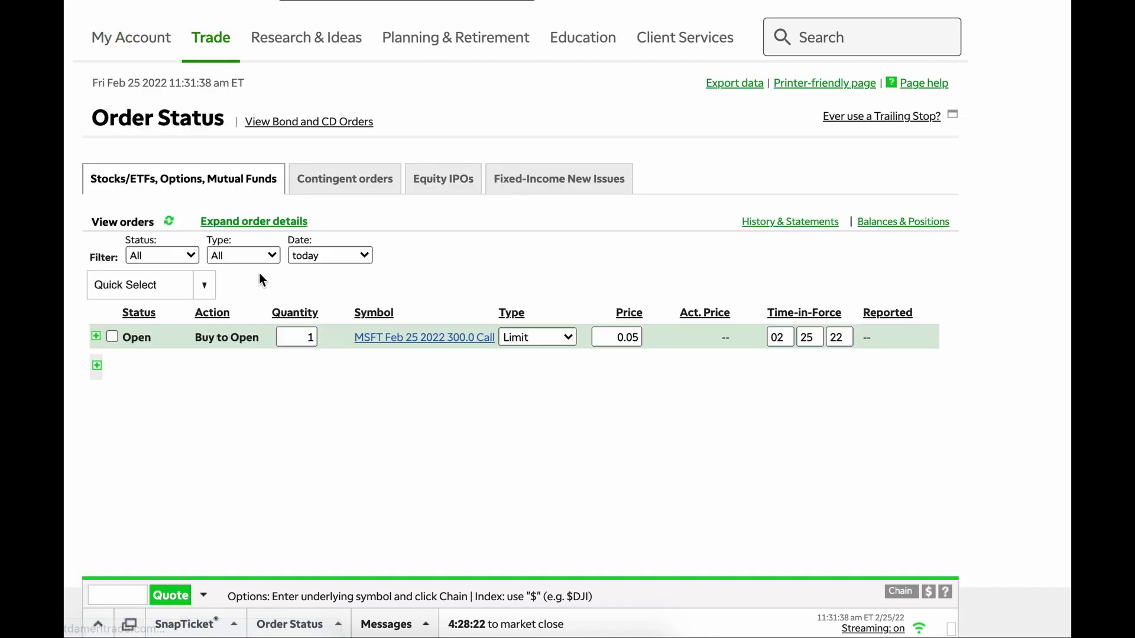
{"action": "left_click", "coordinate": [113, 344]}
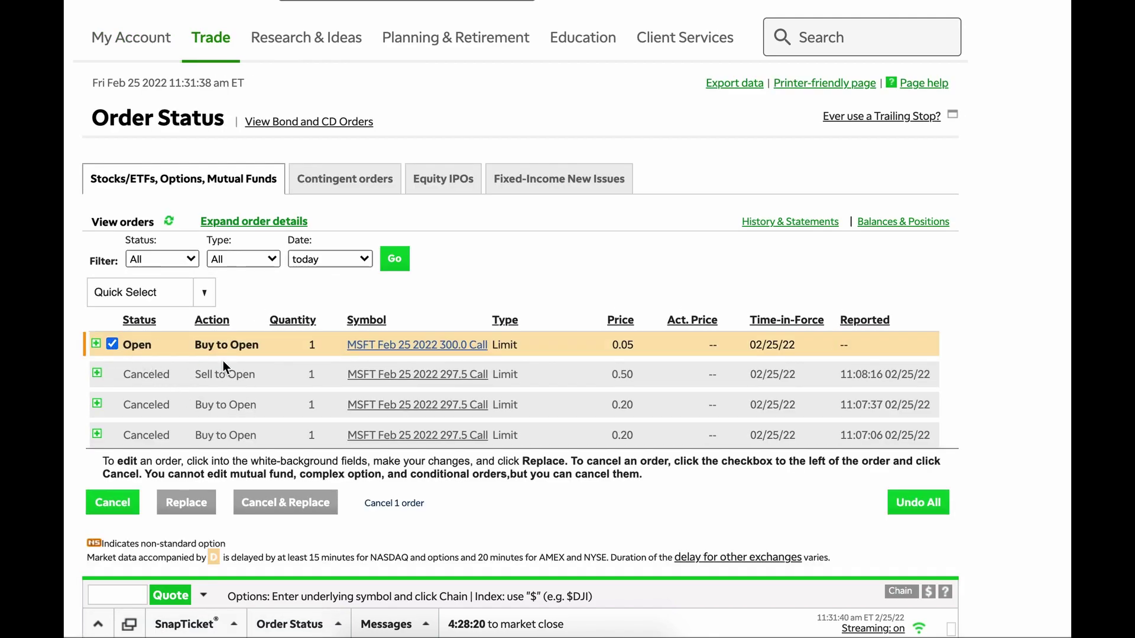
{"action": "left_click", "coordinate": [115, 506]}
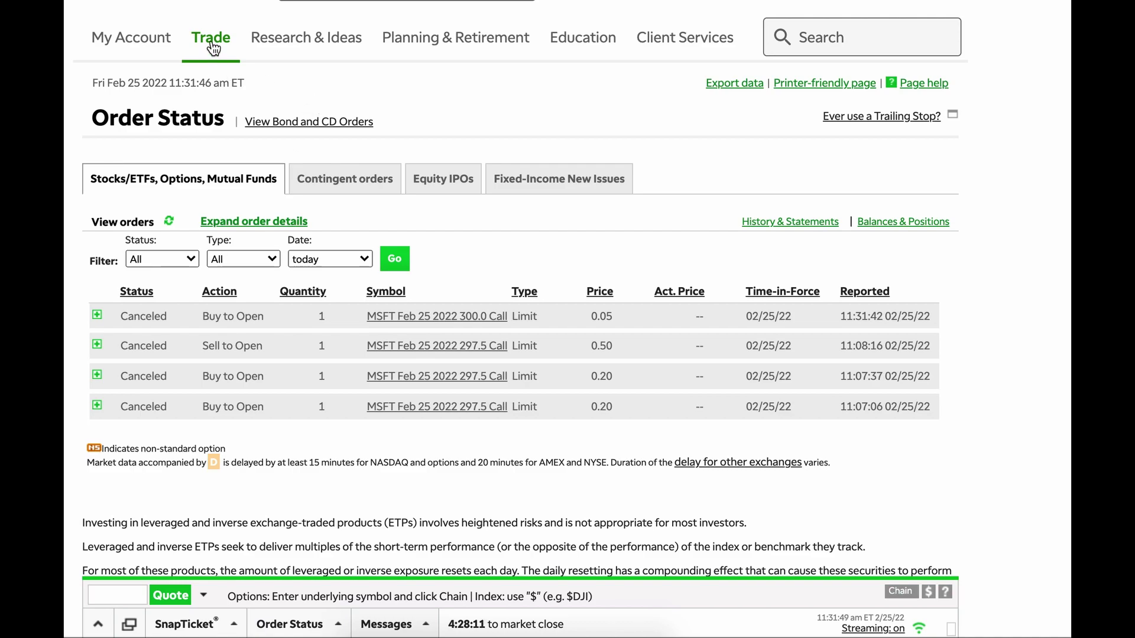
{"action": "mouse_move", "coordinate": [213, 39]}
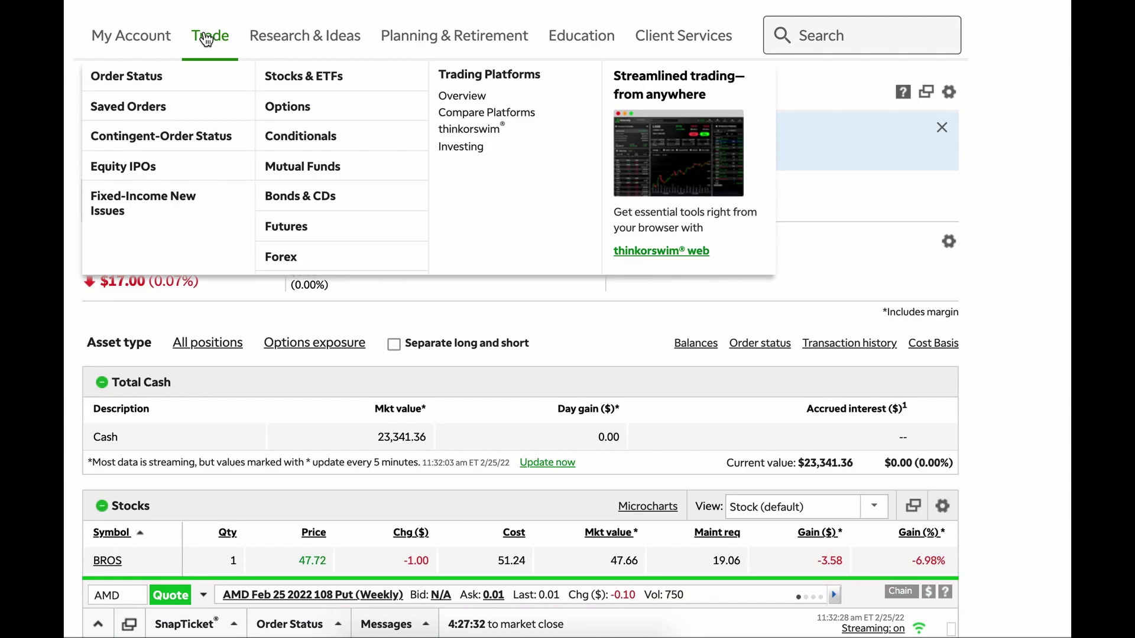
- Open a fresh Options ticket and load MSFT as the underlying symbol
{"action": "left_click", "coordinate": [297, 109]}
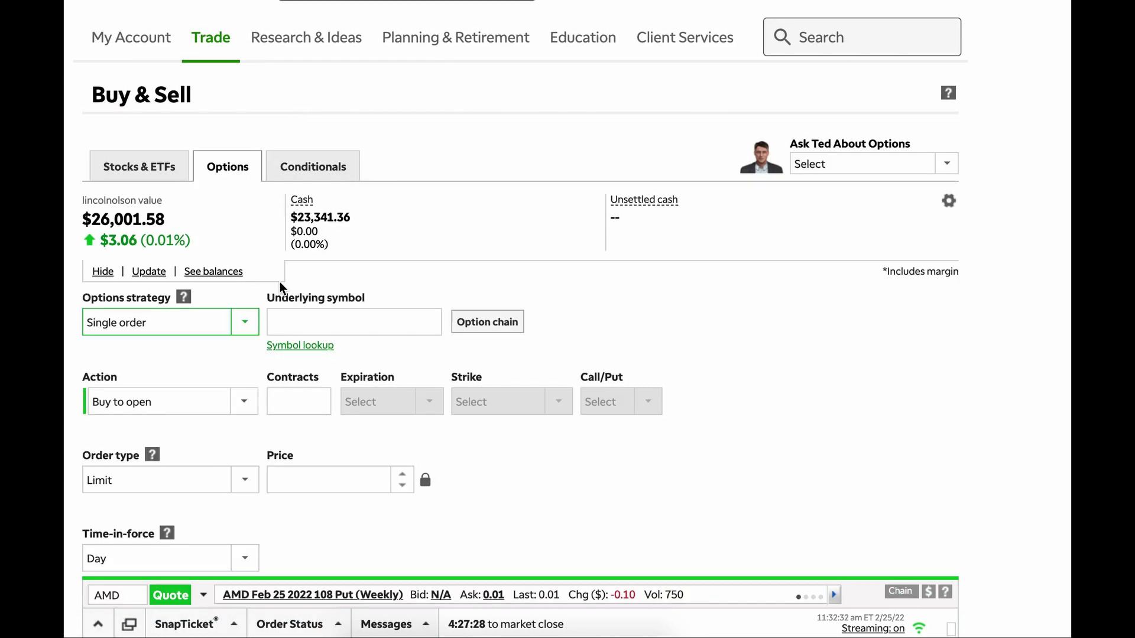
{"action": "left_click", "coordinate": [337, 319]}
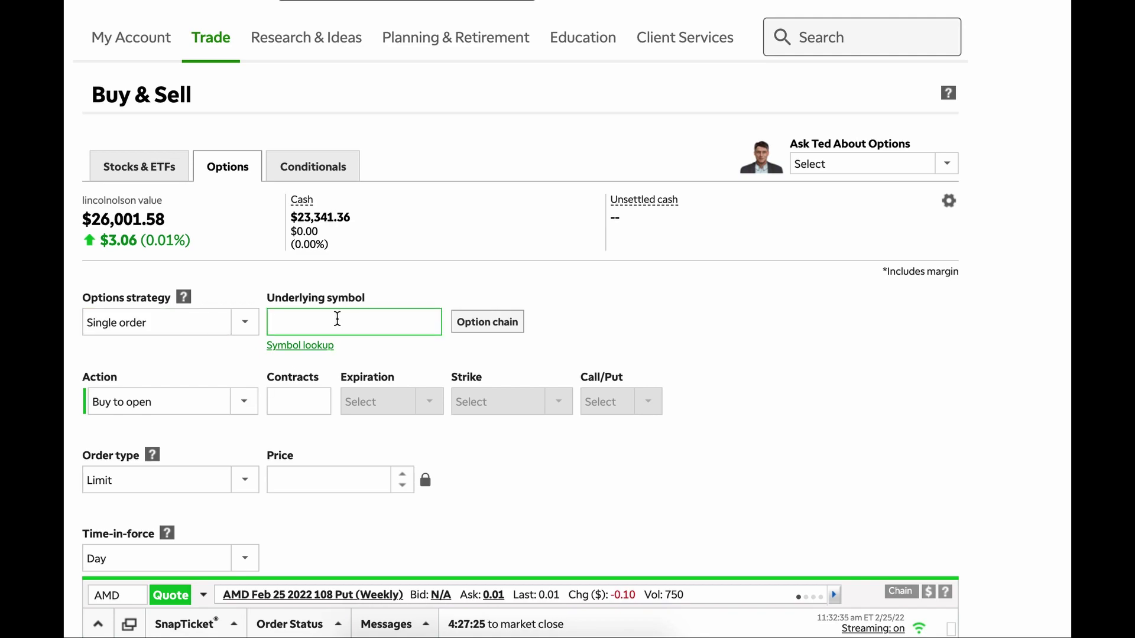
{"action": "type", "text": "MSFT"}
{"action": "left_click", "coordinate": [337, 428]}
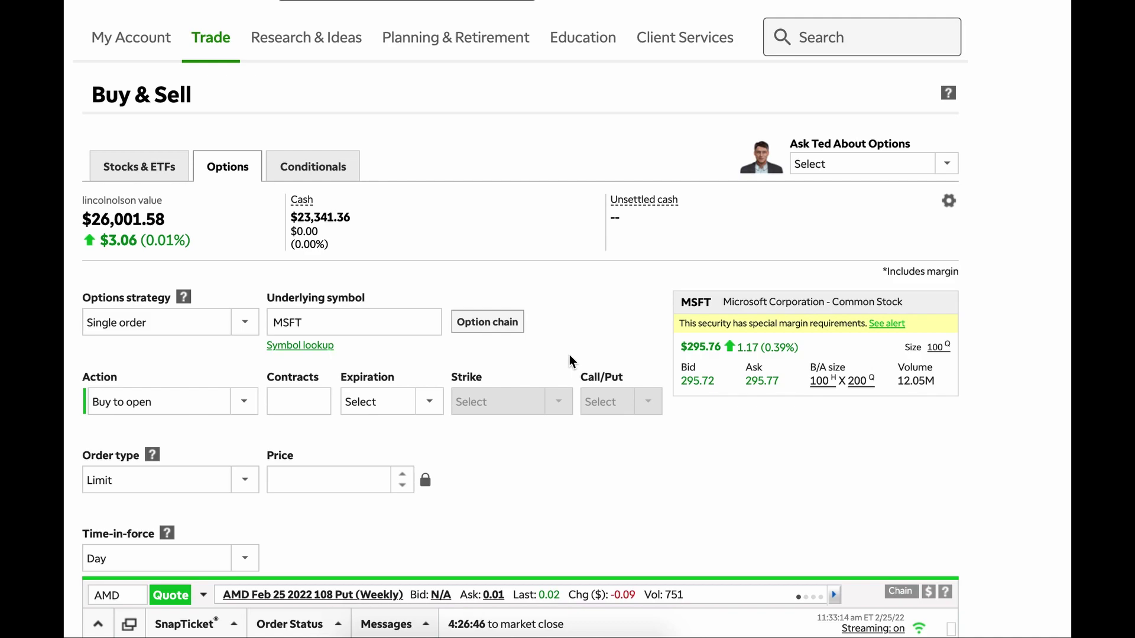
{"action": "scroll", "coordinate": [570, 355], "scroll_direction": "down", "scroll_amount": 1}
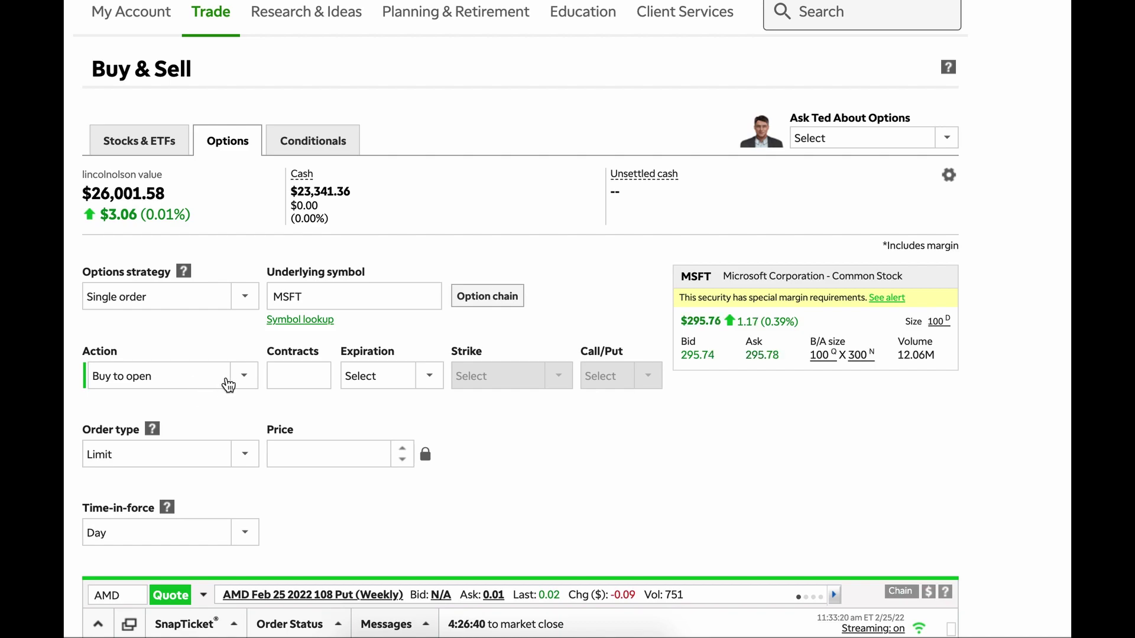
{"action": "scroll", "coordinate": [228, 386], "scroll_direction": "down", "scroll_amount": 1}
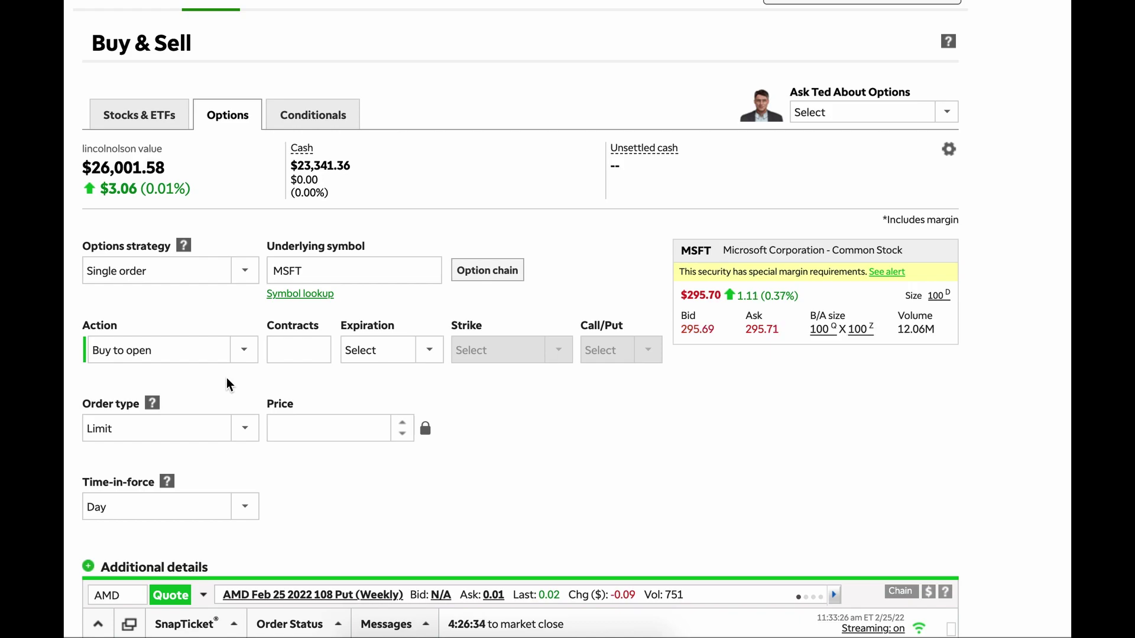
- Set Sell to close, 1 contract, Feb 25 2022 expiration, 300.00 strike, Call
{"action": "left_click", "coordinate": [158, 352]}
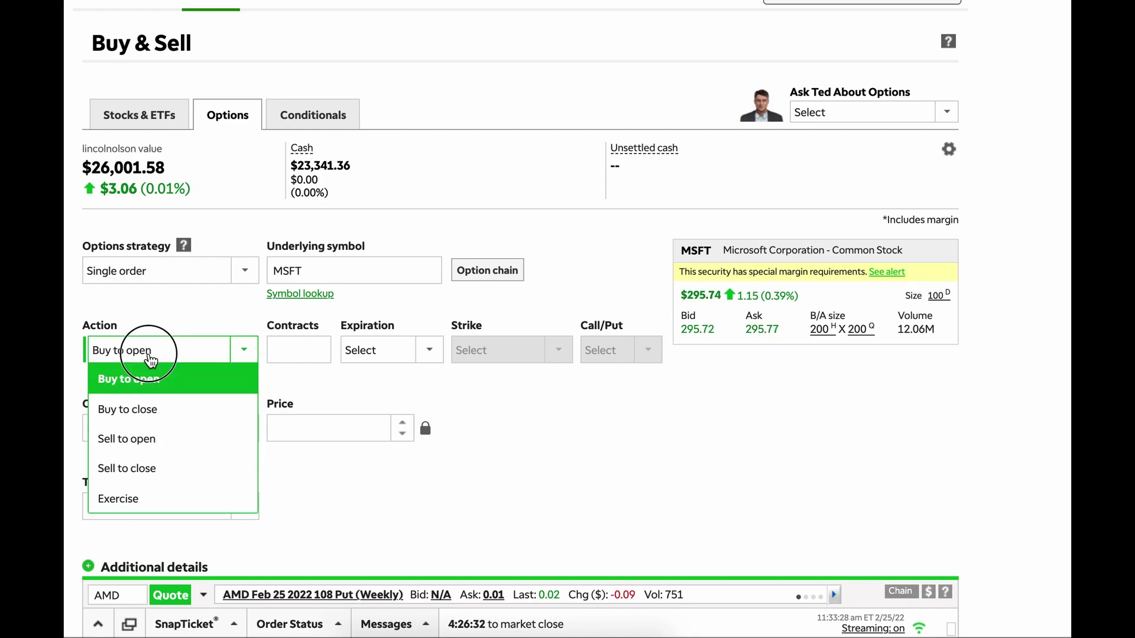
{"action": "left_click", "coordinate": [164, 469]}
{"action": "left_click", "coordinate": [297, 344]}
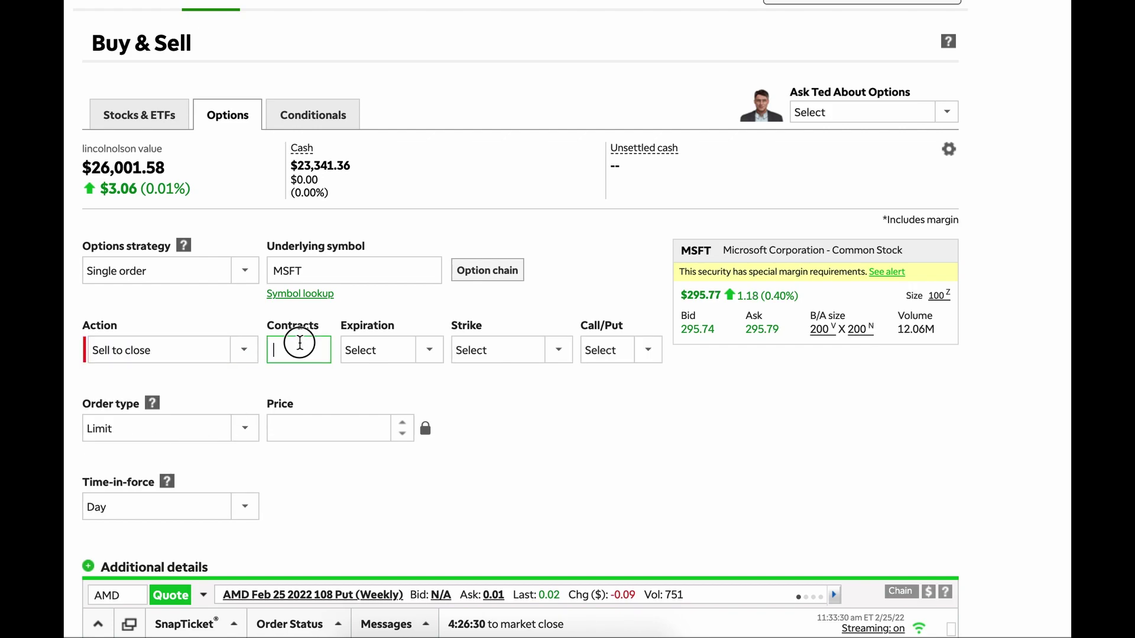
{"action": "type", "text": "1"}
{"action": "key", "text": "Tab"}
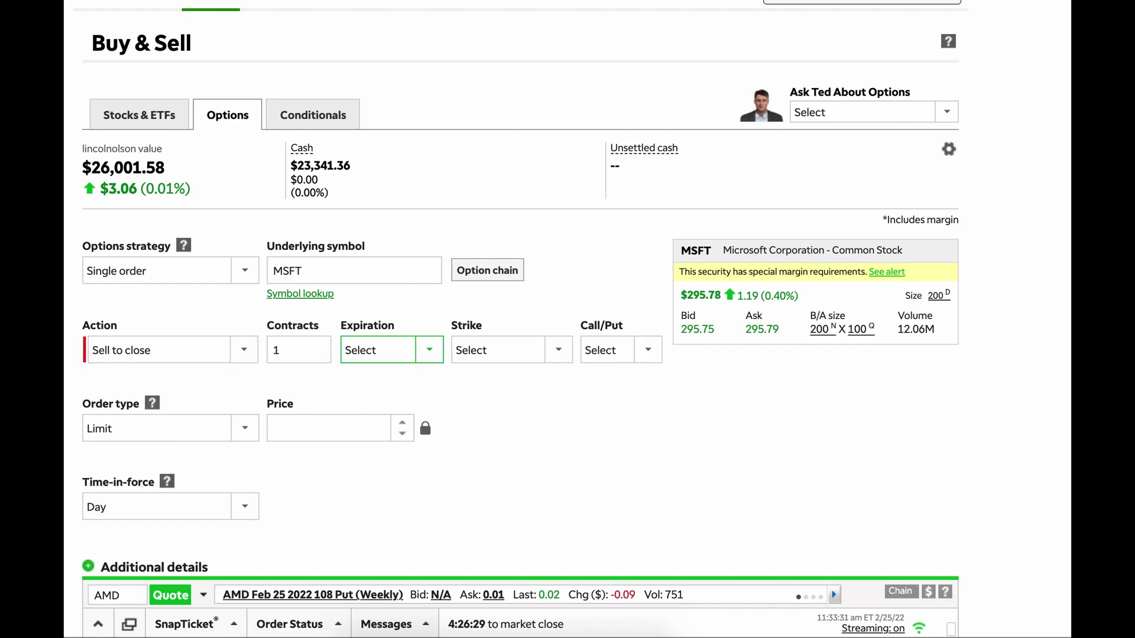
{"action": "left_click", "coordinate": [386, 350]}
{"action": "left_click", "coordinate": [406, 419]}
{"action": "left_click", "coordinate": [507, 353]}
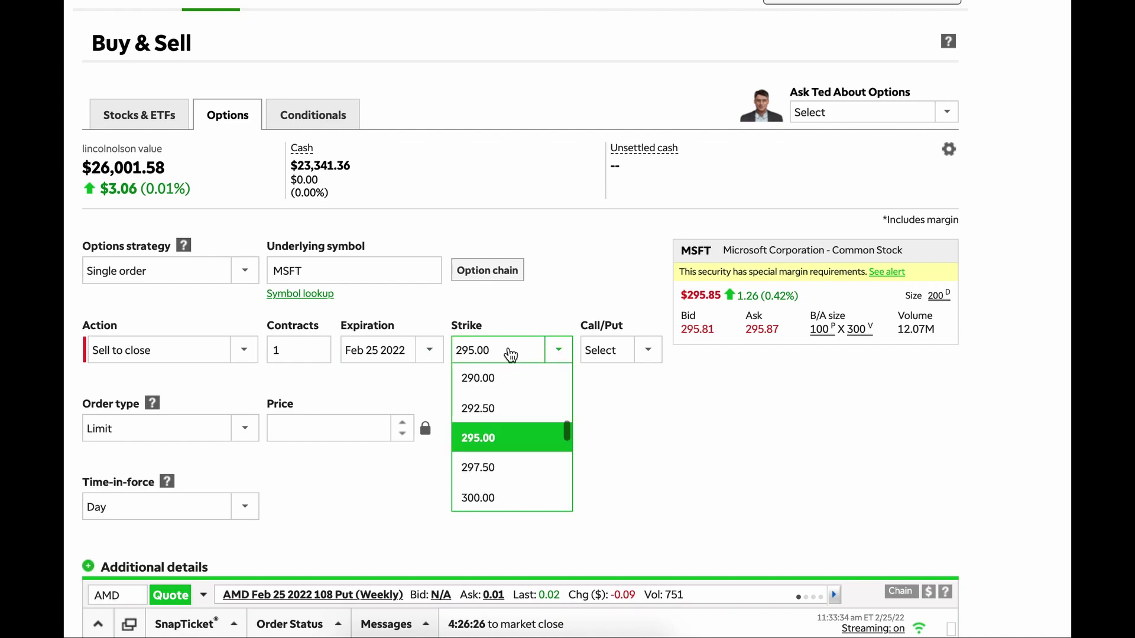
{"action": "left_click", "coordinate": [509, 499]}
{"action": "left_click", "coordinate": [603, 350]}
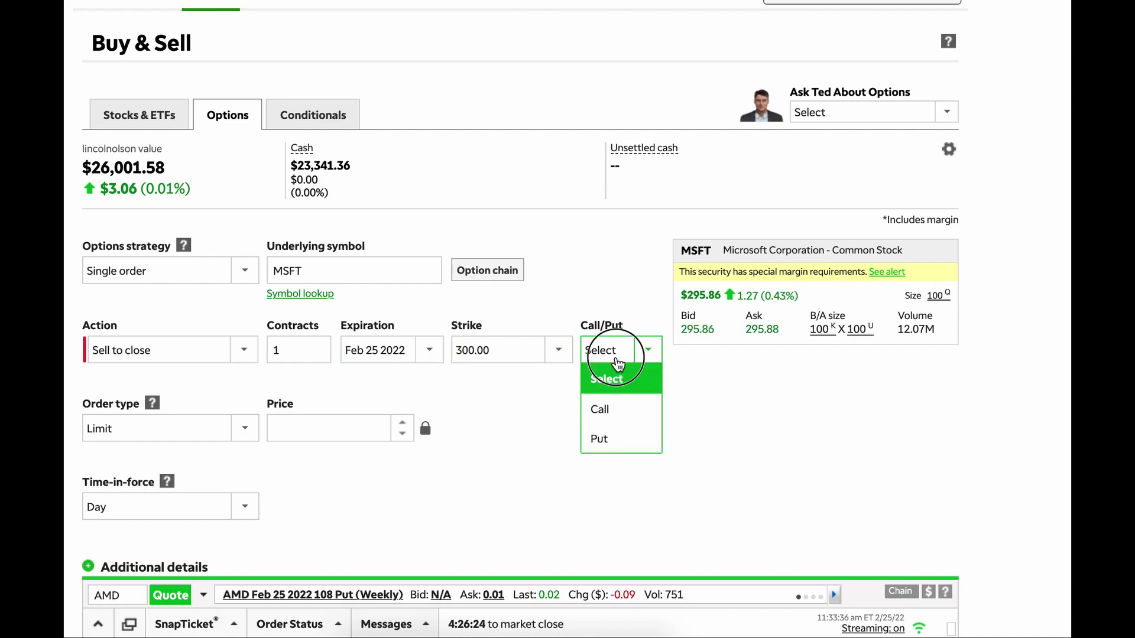
{"action": "left_click", "coordinate": [603, 408]}
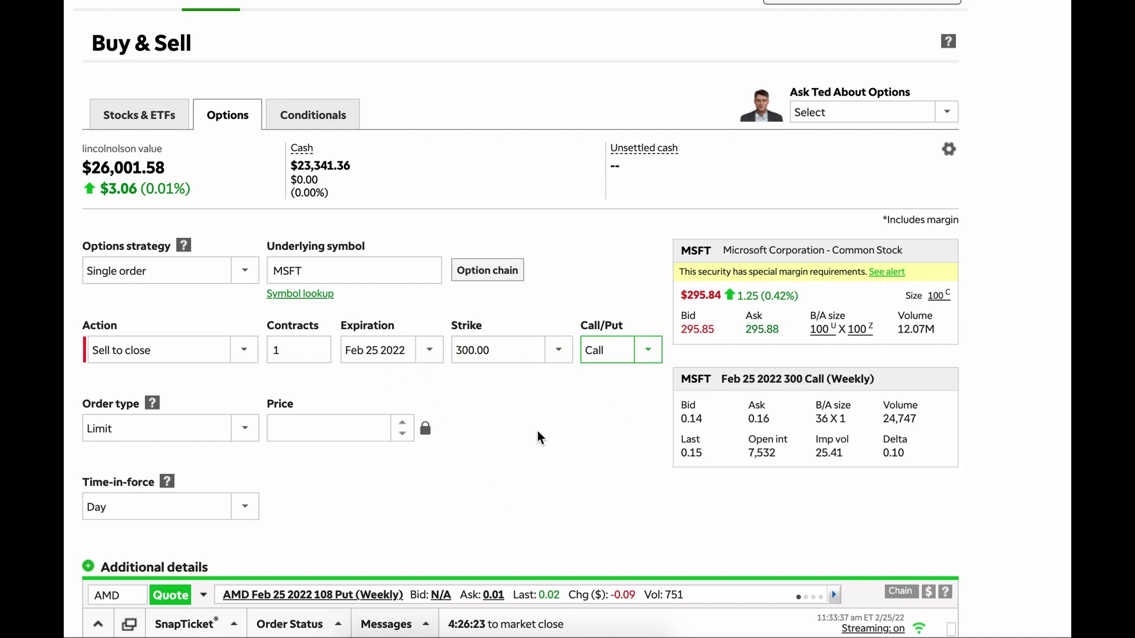
- Enter a 5.00 limit price and confirm the action stays Sell to close
{"action": "left_click", "coordinate": [324, 423]}
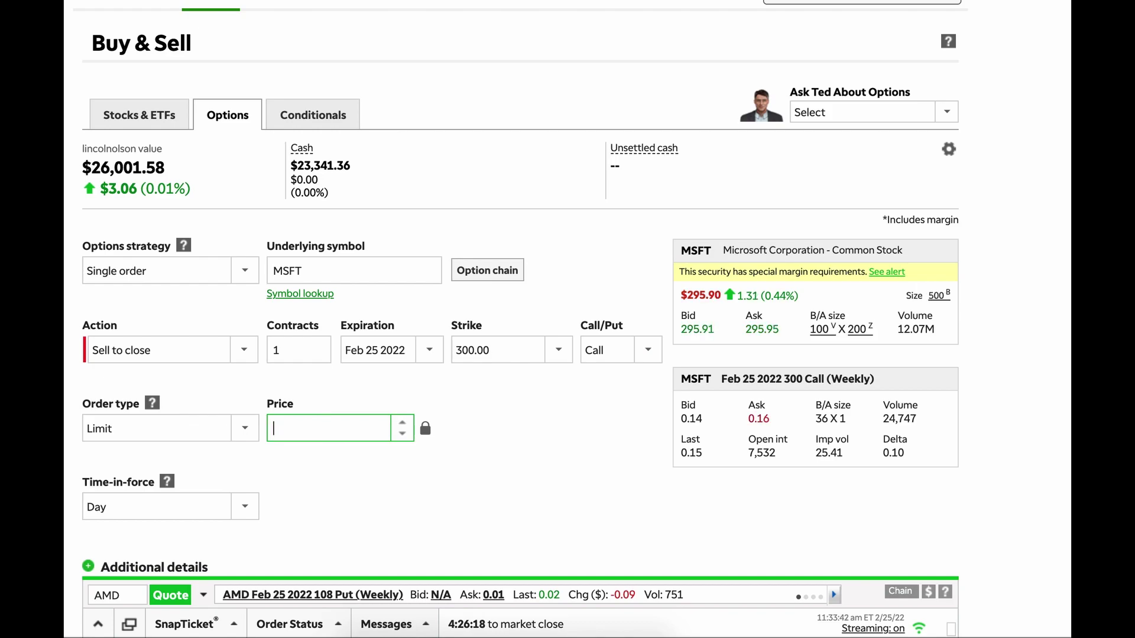
{"action": "left_click", "coordinate": [395, 460]}
{"action": "scroll", "coordinate": [458, 460], "scroll_direction": "down", "scroll_amount": 1}
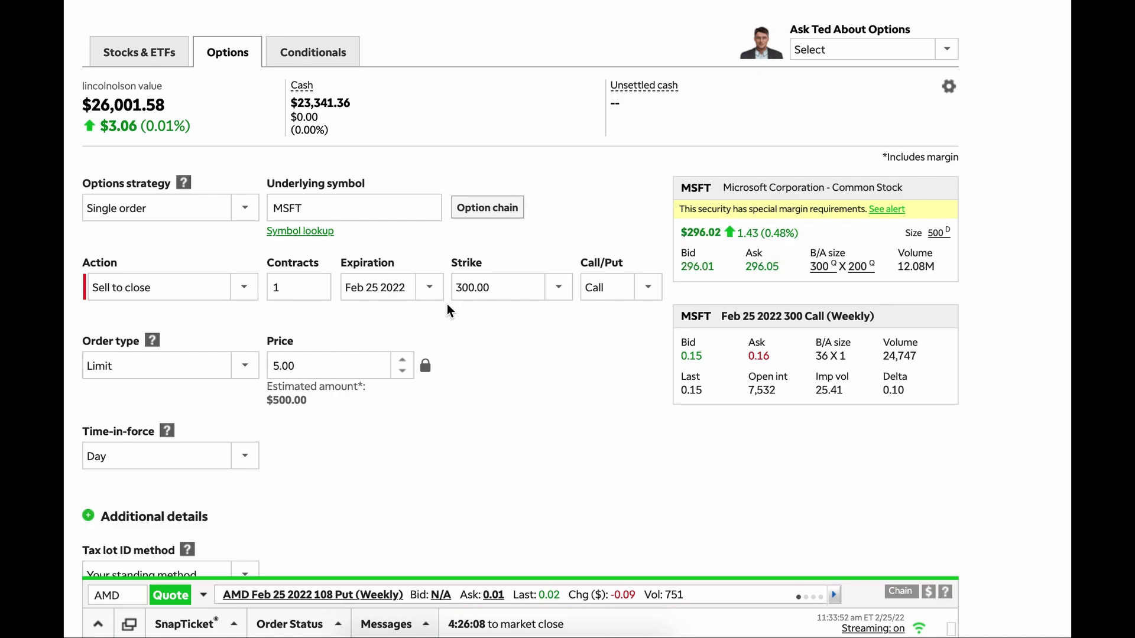
{"action": "left_click", "coordinate": [186, 293]}
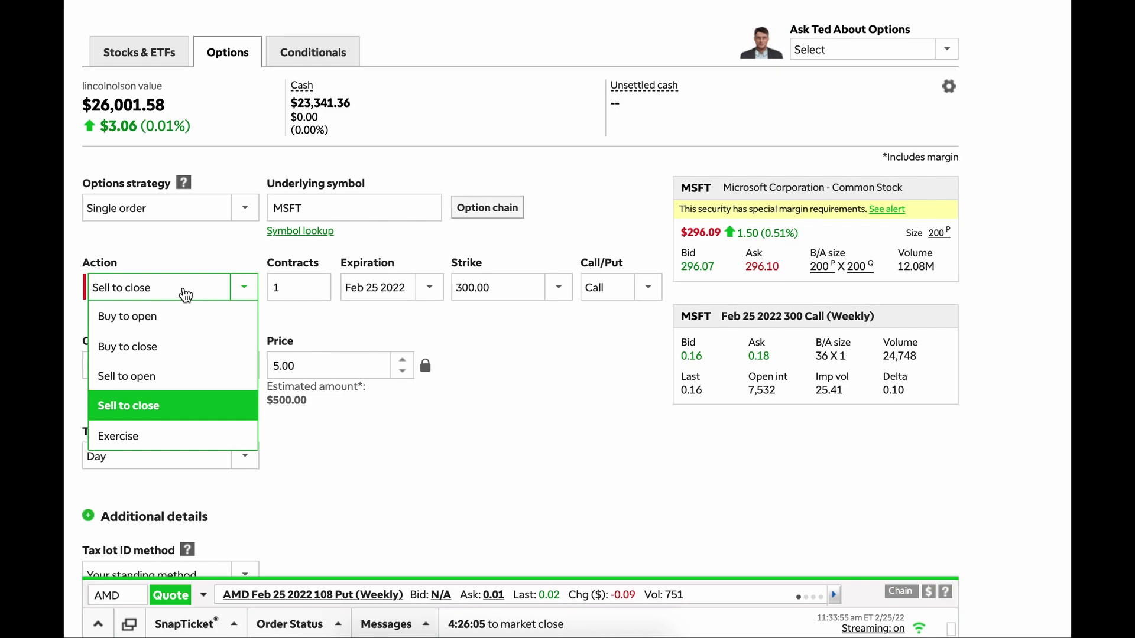
{"action": "left_click", "coordinate": [534, 392]}
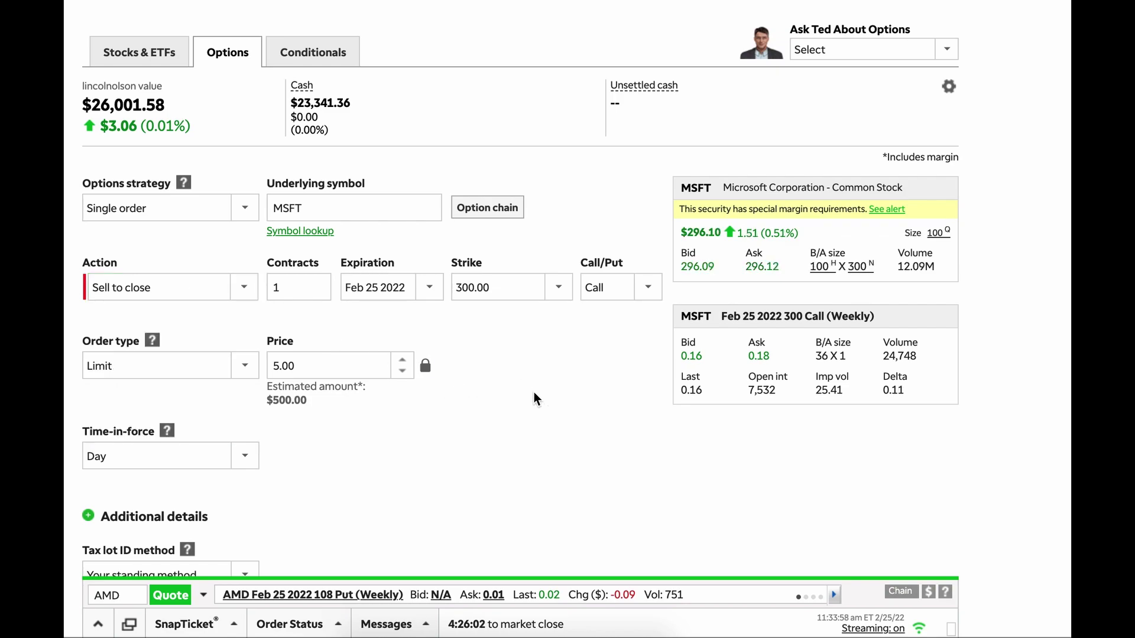
{"action": "left_click", "coordinate": [174, 288]}
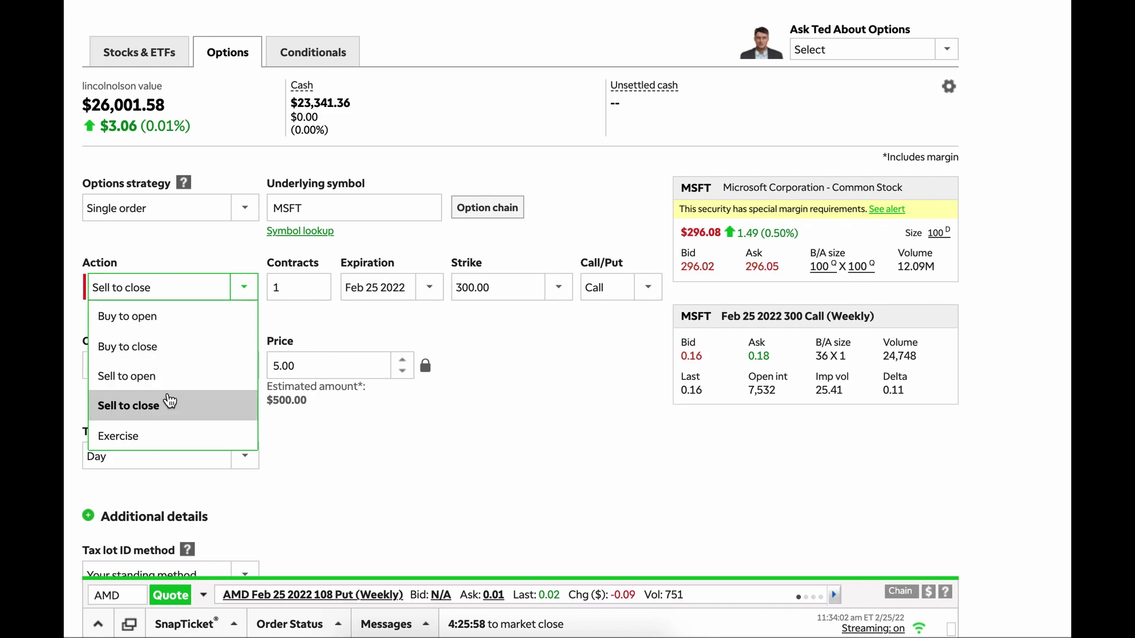
{"action": "left_click", "coordinate": [520, 352]}
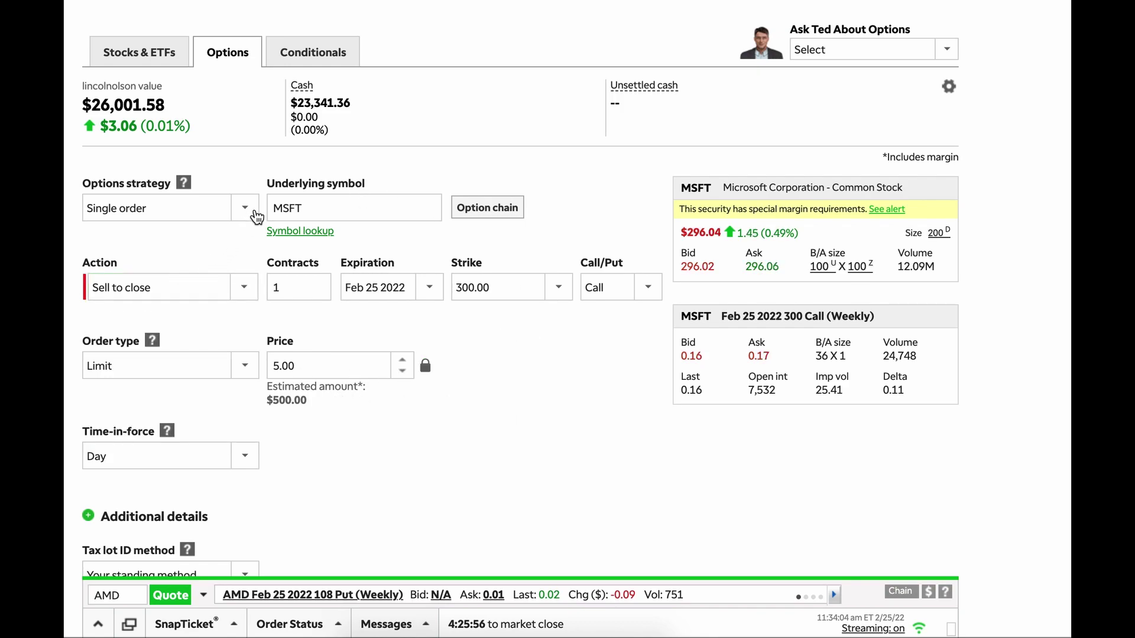
- Switch the ticket to Sell to open a Mar 04 2022 Put
{"action": "left_click", "coordinate": [172, 289]}
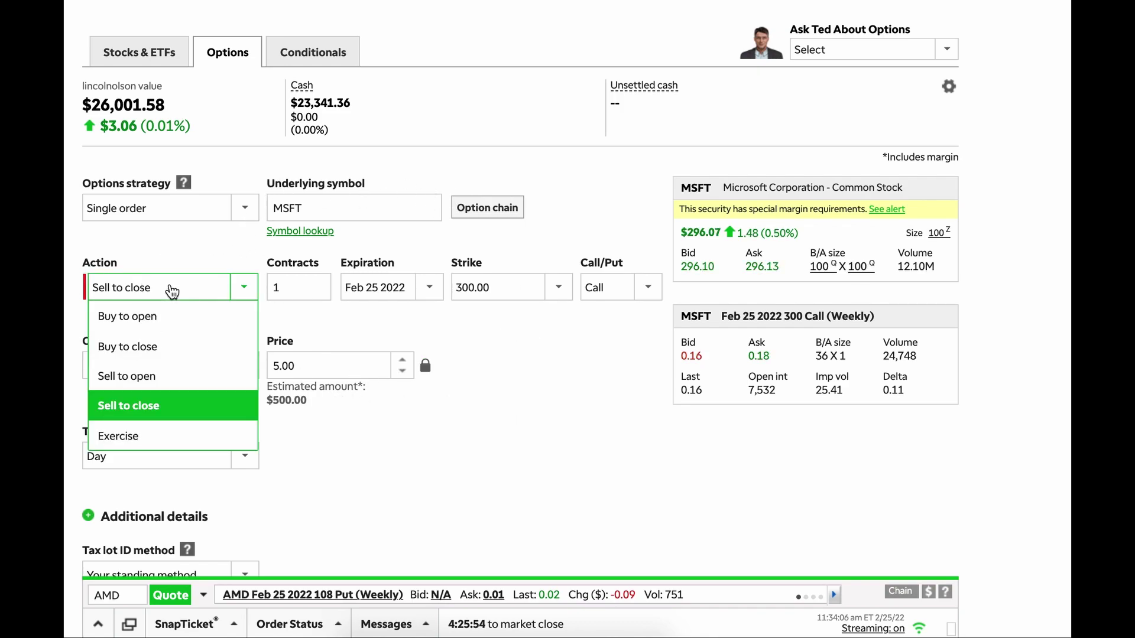
{"action": "left_click", "coordinate": [158, 389]}
{"action": "left_click", "coordinate": [429, 287]}
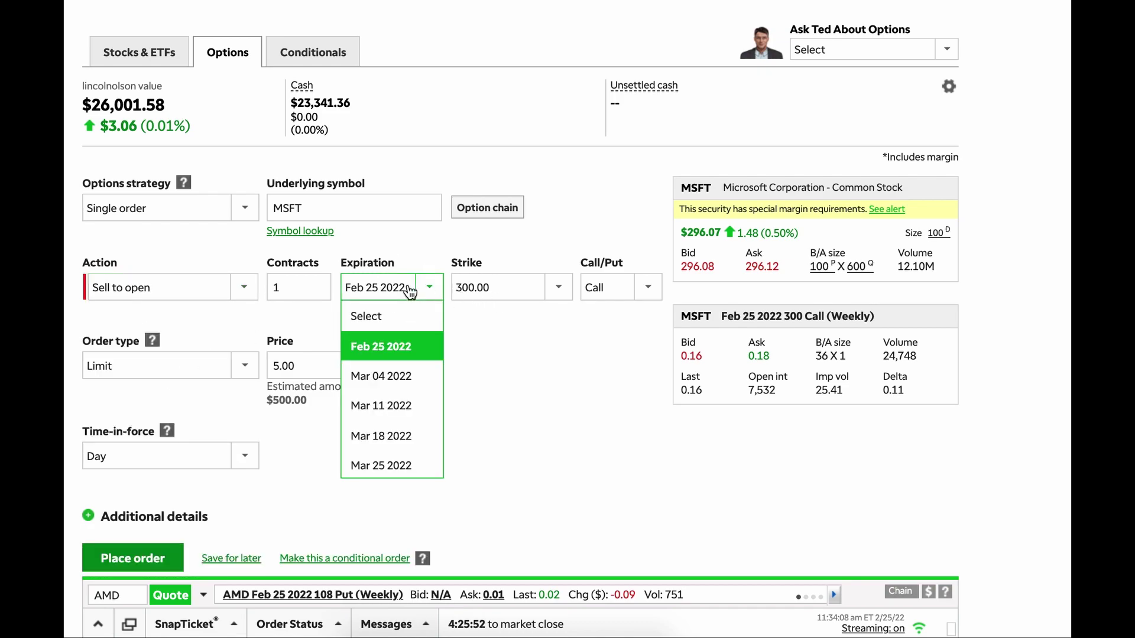
{"action": "left_click", "coordinate": [402, 373]}
{"action": "left_click", "coordinate": [632, 288]}
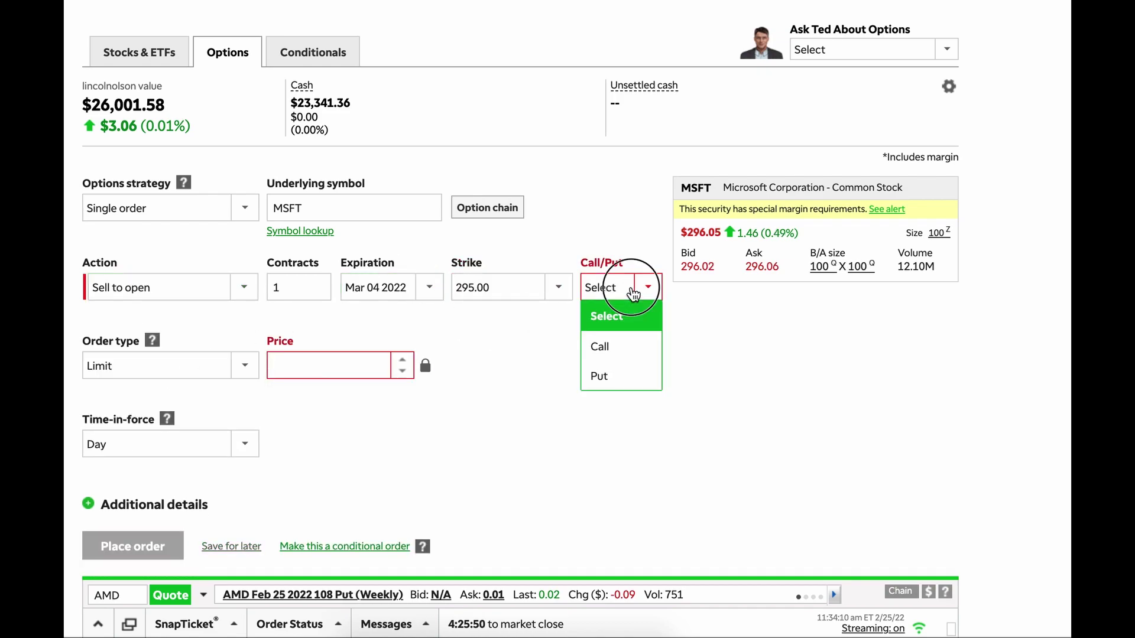
{"action": "left_click", "coordinate": [625, 372]}
- Enter a 4.60 limit price, giving an estimated $460.00
{"action": "left_click", "coordinate": [368, 360]}
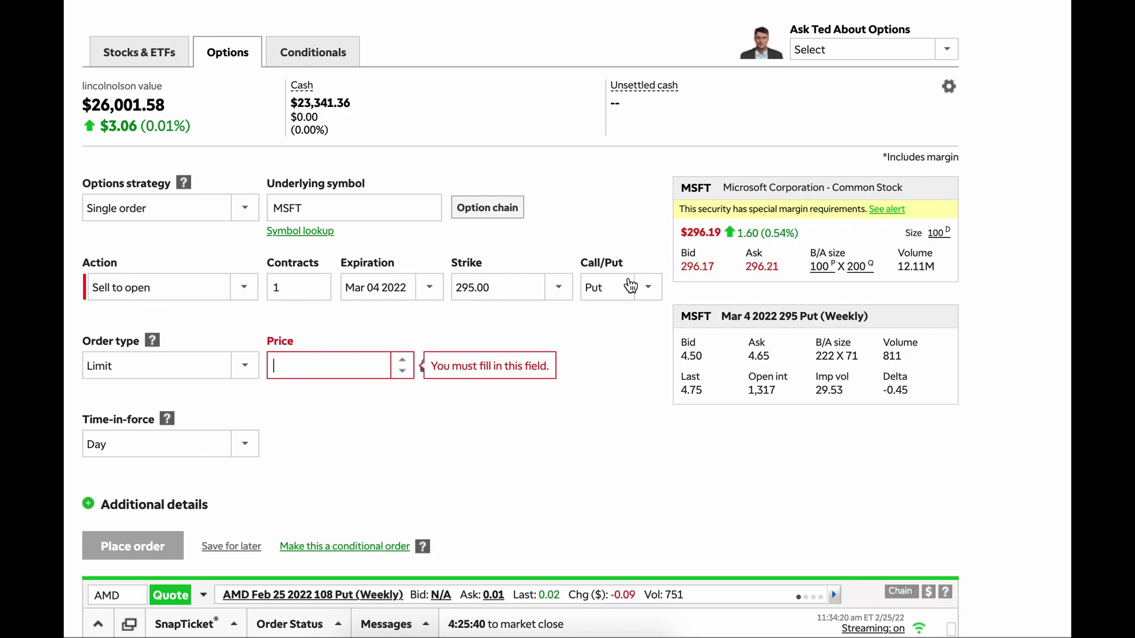
{"action": "left_click", "coordinate": [585, 338]}
{"action": "left_click", "coordinate": [319, 365]}
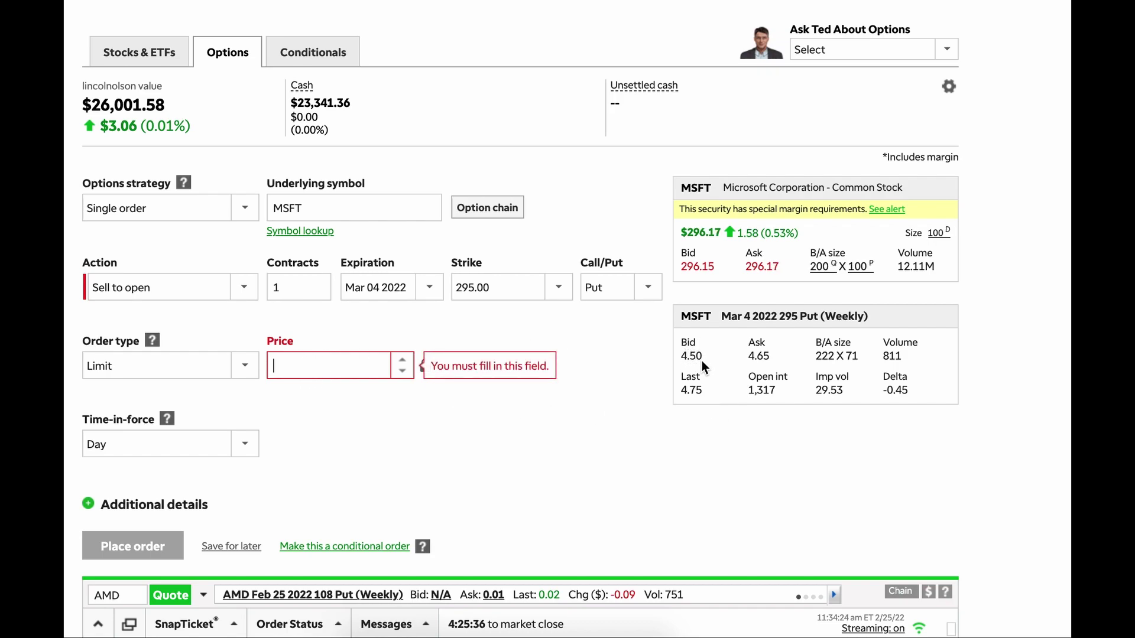
{"action": "type", "text": "4.6"}
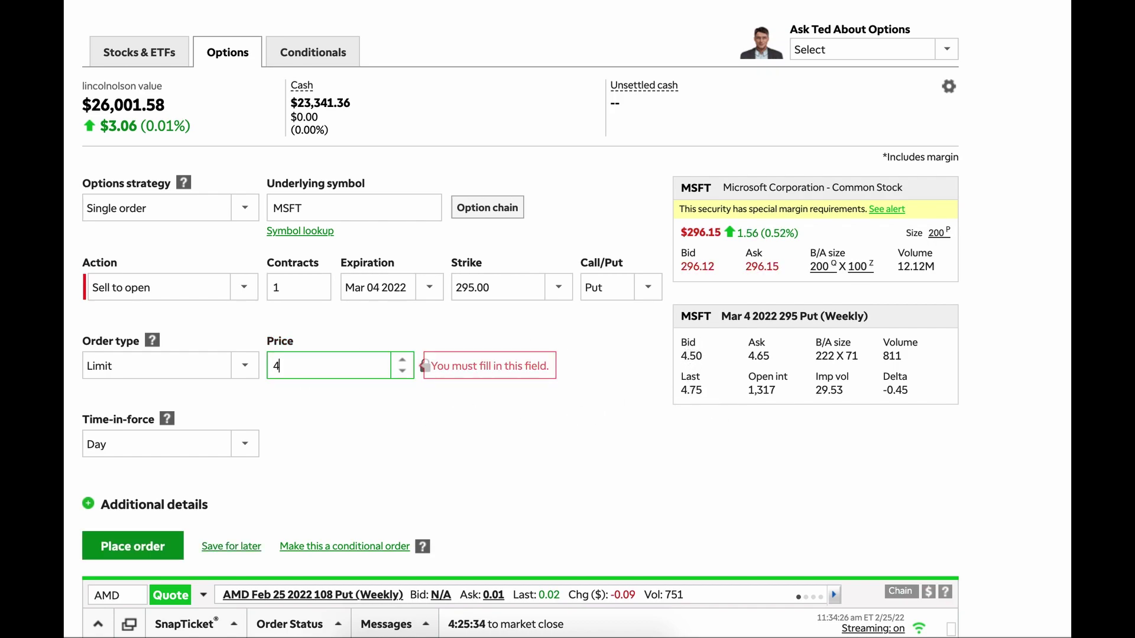
{"action": "left_click", "coordinate": [440, 485]}
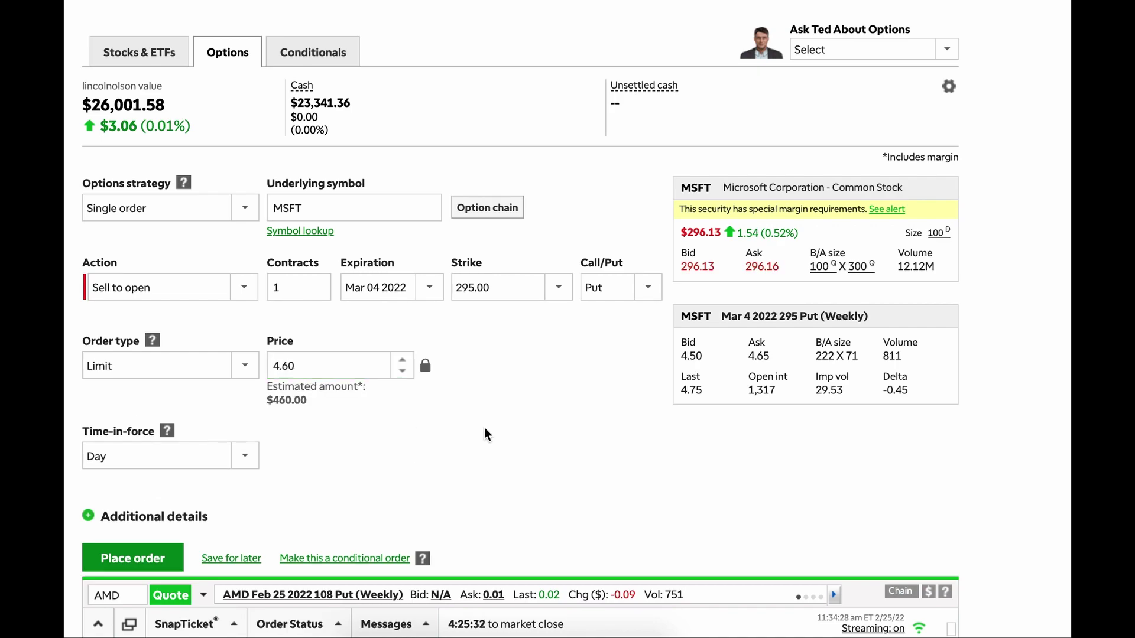
{"action": "scroll", "coordinate": [503, 417], "scroll_direction": "down", "scroll_amount": 1}
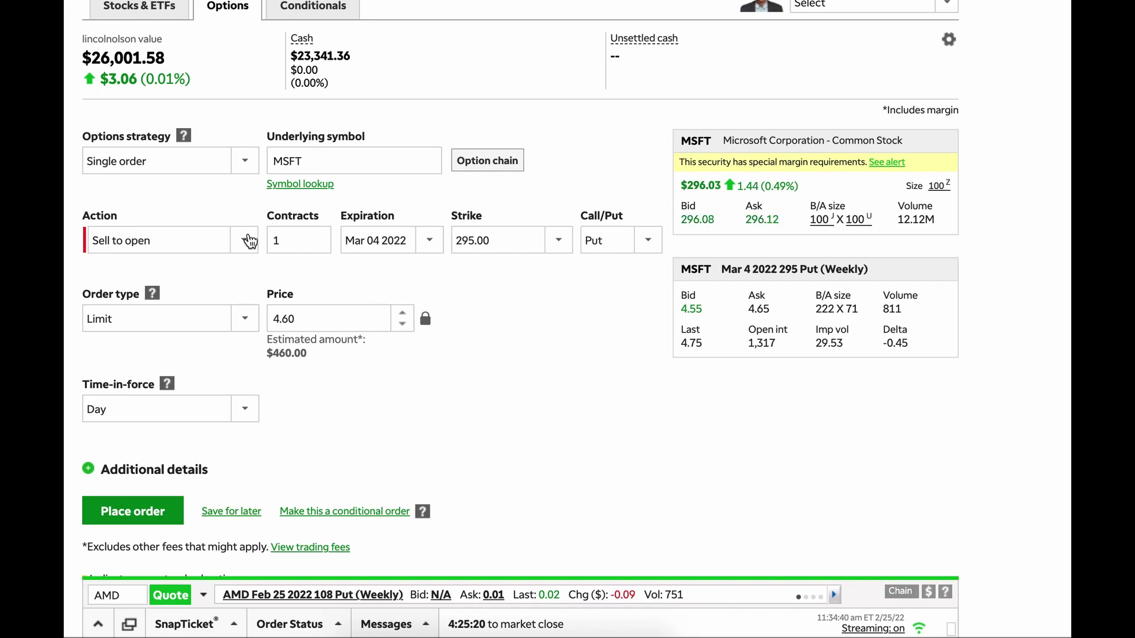
- Change the action to Buy to close, keeping Mar 04 2022 and the 295.00 strike
{"action": "left_click", "coordinate": [171, 248]}
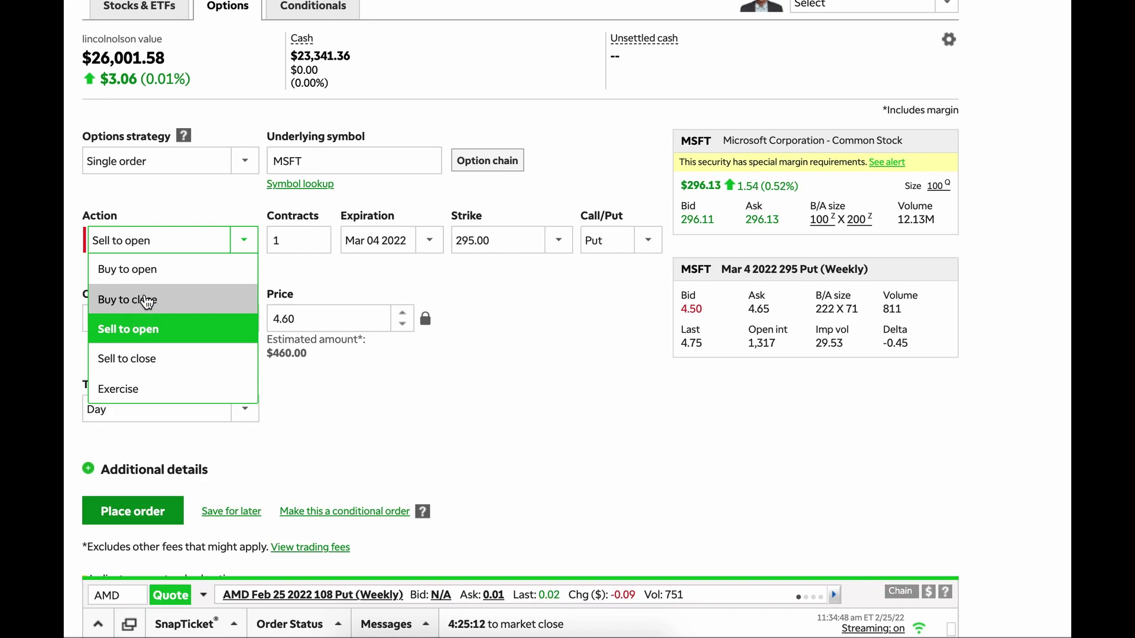
{"action": "left_click", "coordinate": [155, 304]}
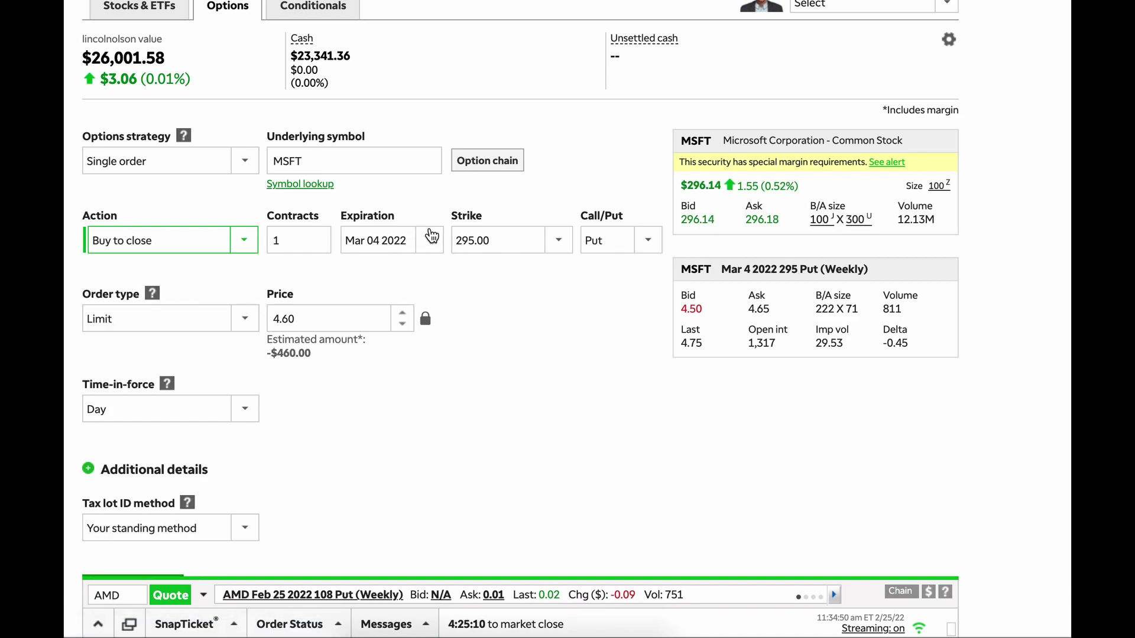
{"action": "left_click", "coordinate": [402, 252]}
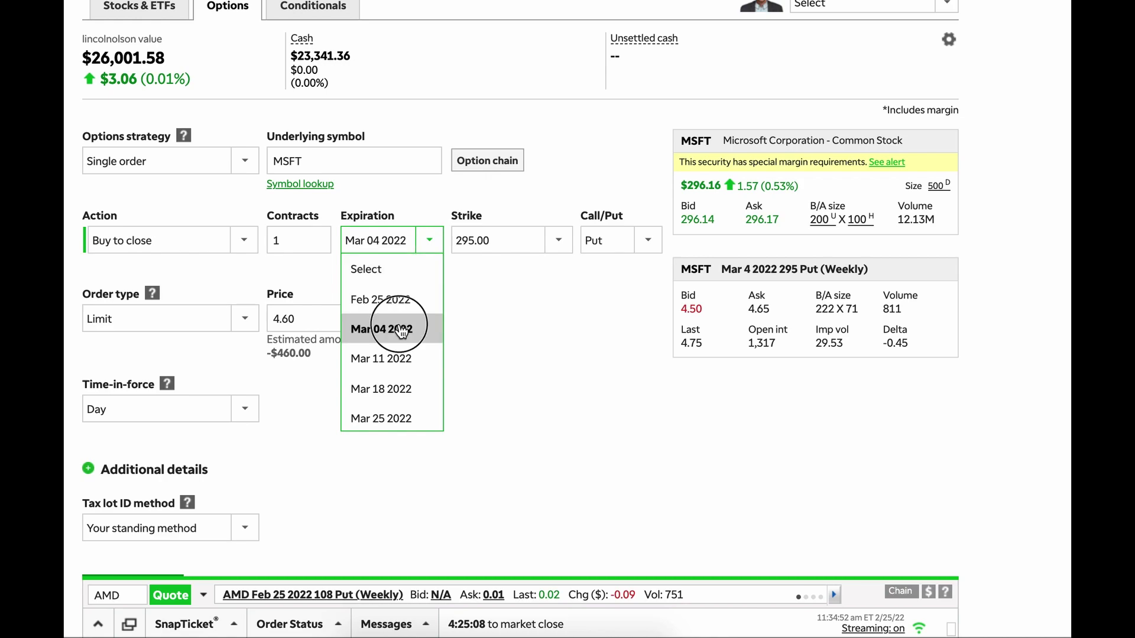
{"action": "left_click", "coordinate": [380, 325]}
{"action": "left_click", "coordinate": [516, 259]}
{"action": "left_click", "coordinate": [507, 329]}
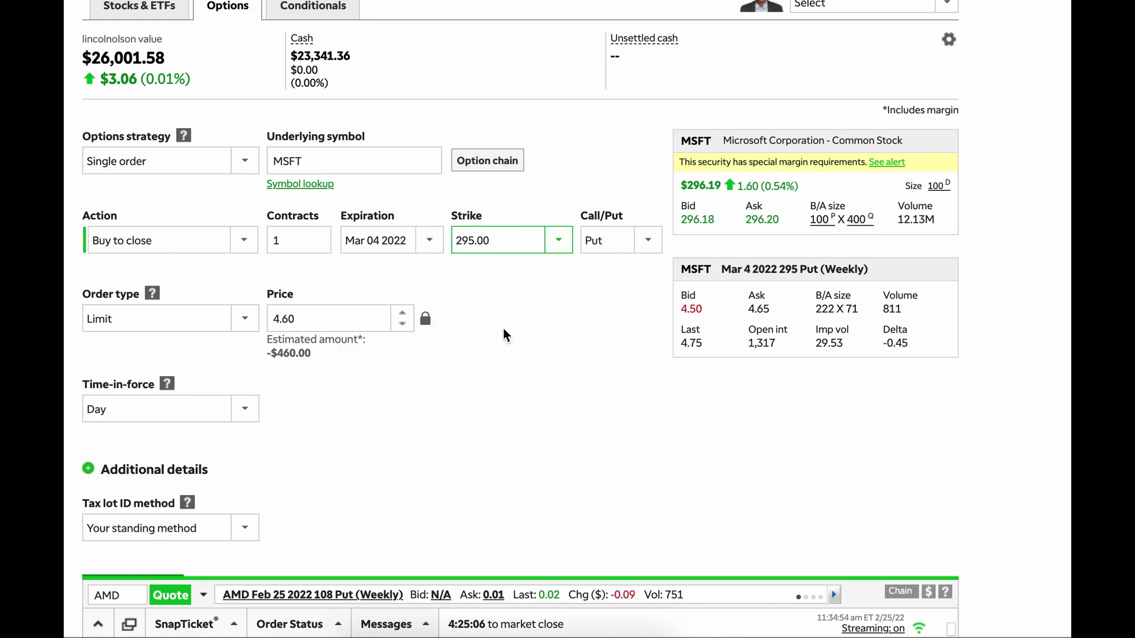
- Replace the limit price with 2.00 for an estimated $200.00
{"action": "left_click", "coordinate": [317, 319]}
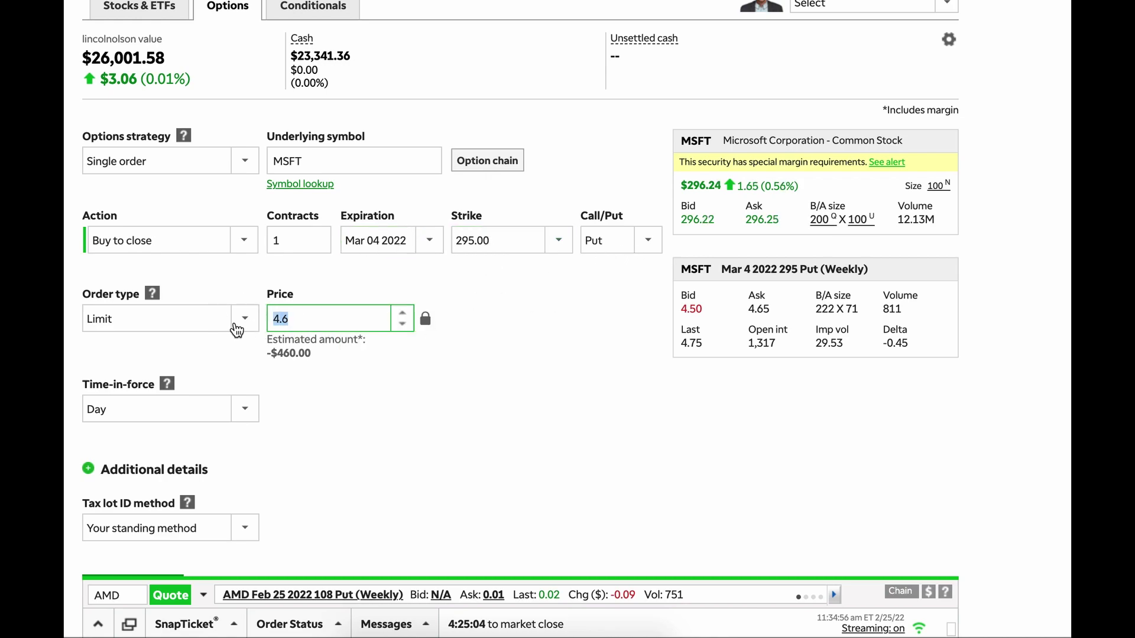
{"action": "type", "text": "2"}
{"action": "left_click", "coordinate": [471, 423]}
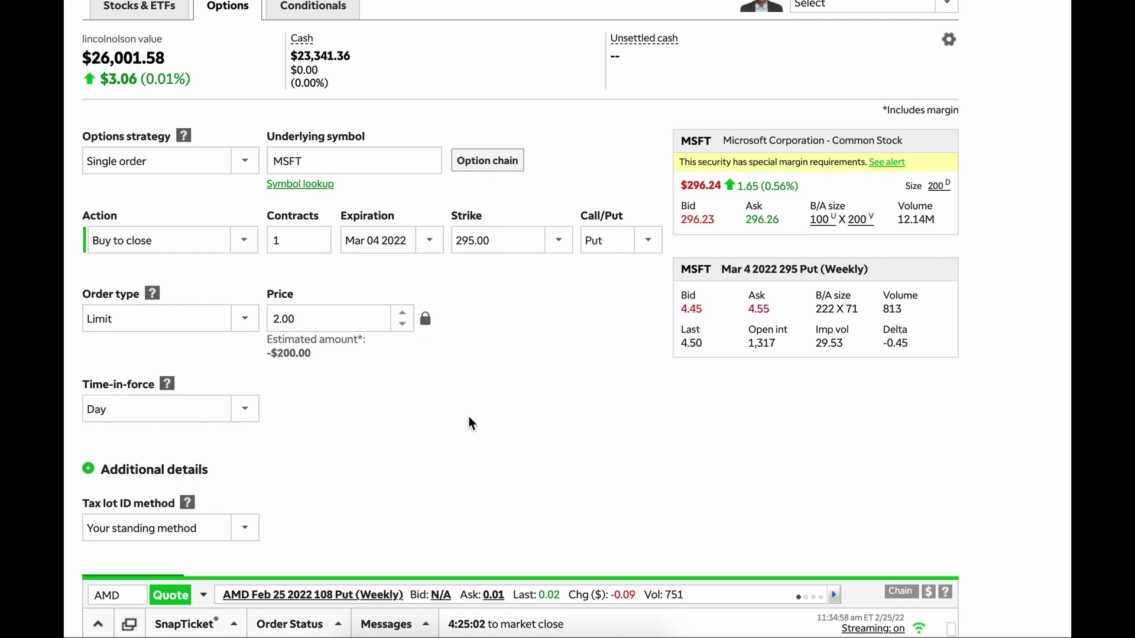
{"action": "scroll", "coordinate": [529, 393], "scroll_direction": "down", "scroll_amount": 1}
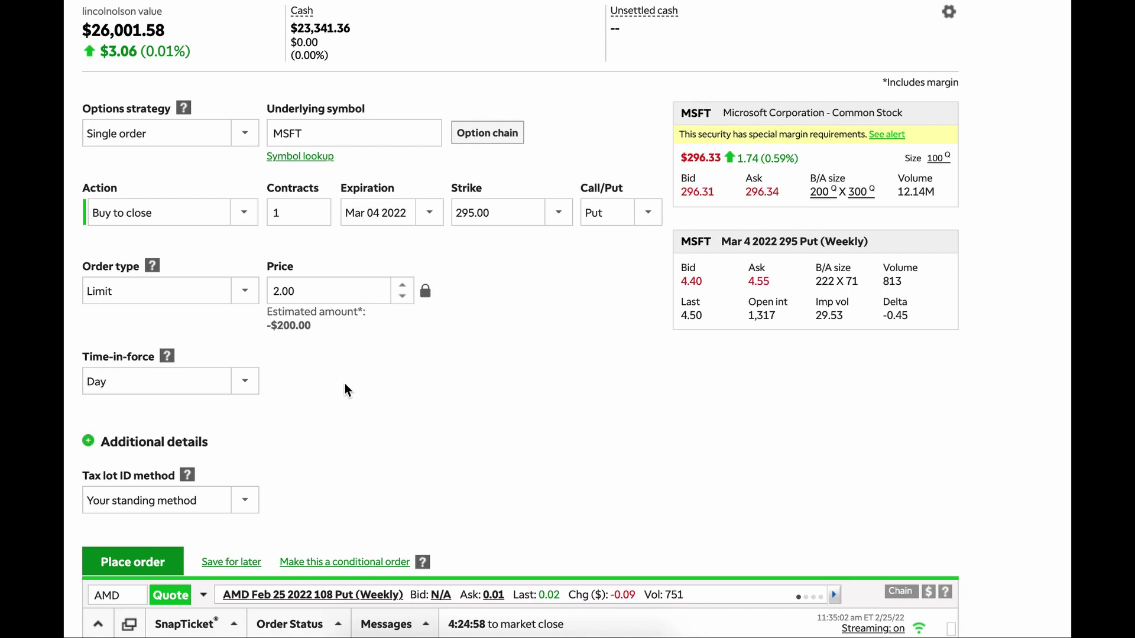
{"action": "scroll", "coordinate": [346, 385], "scroll_direction": "down", "scroll_amount": 1}
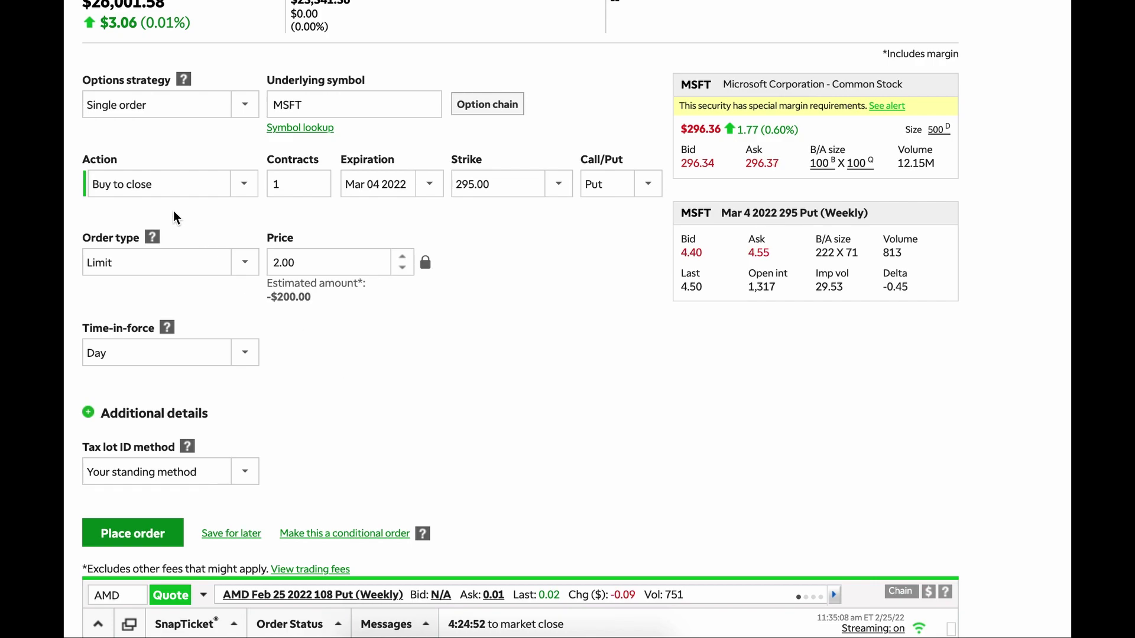
- Try Buy to open, then set the action to Sell to close at the 2.00 limit
{"action": "left_click", "coordinate": [144, 184]}
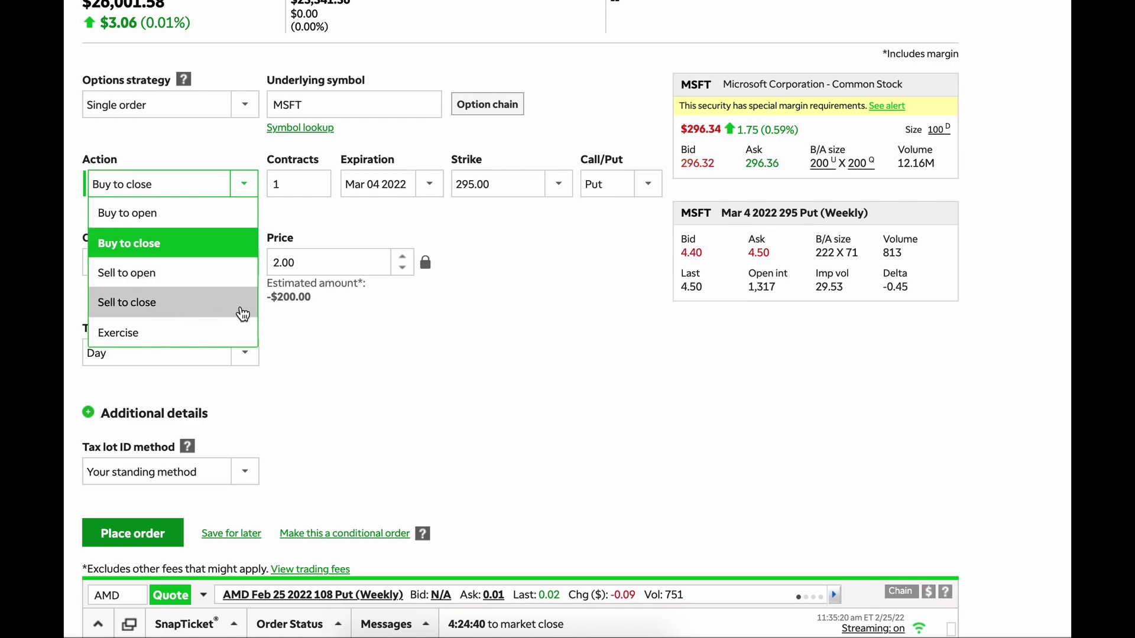
{"action": "left_click", "coordinate": [421, 362]}
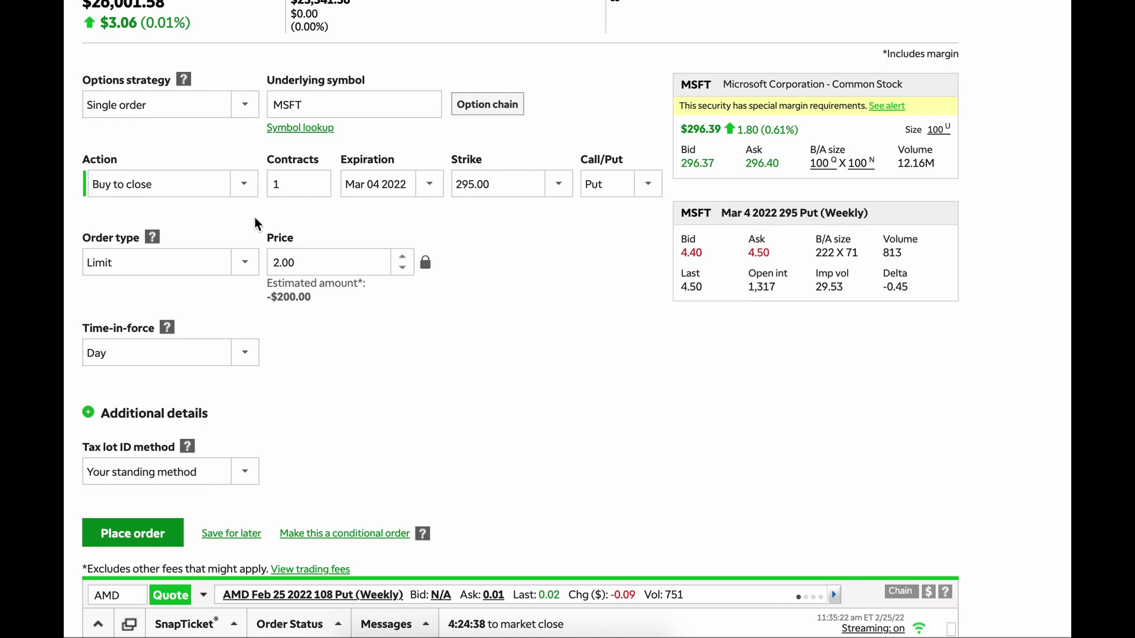
{"action": "left_click", "coordinate": [201, 188]}
{"action": "left_click", "coordinate": [176, 219]}
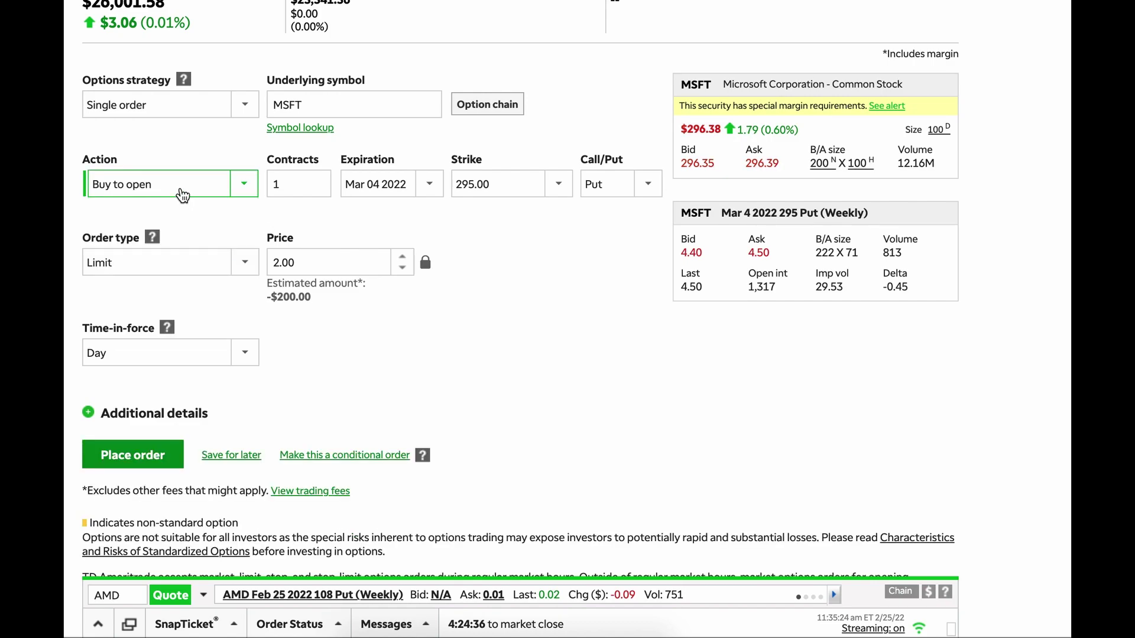
{"action": "left_click", "coordinate": [183, 194]}
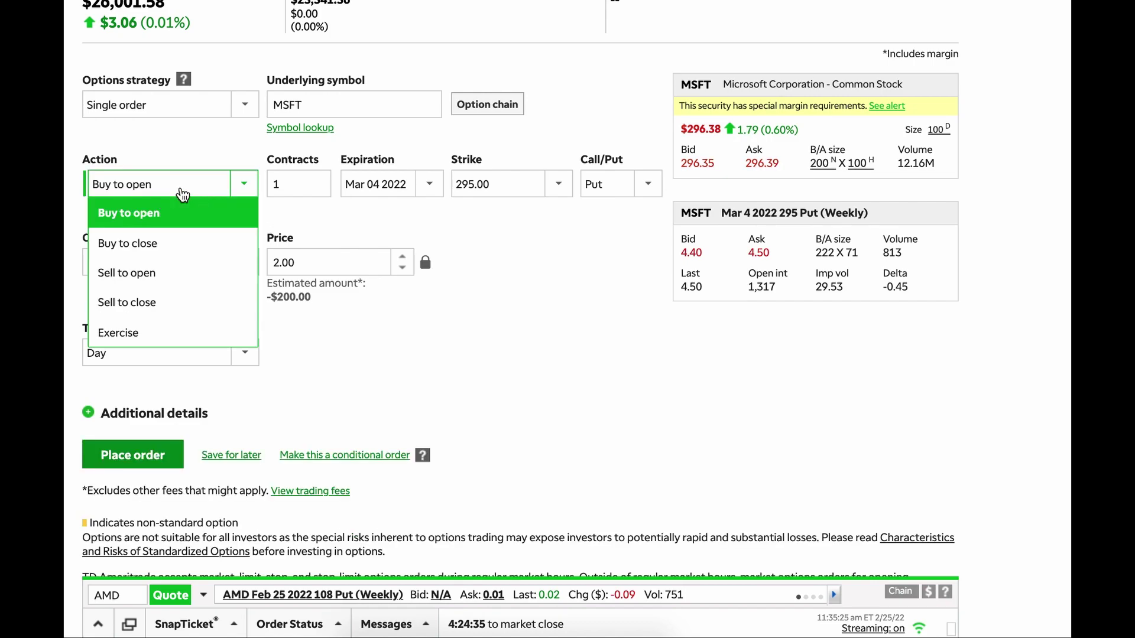
{"action": "left_click", "coordinate": [158, 305]}
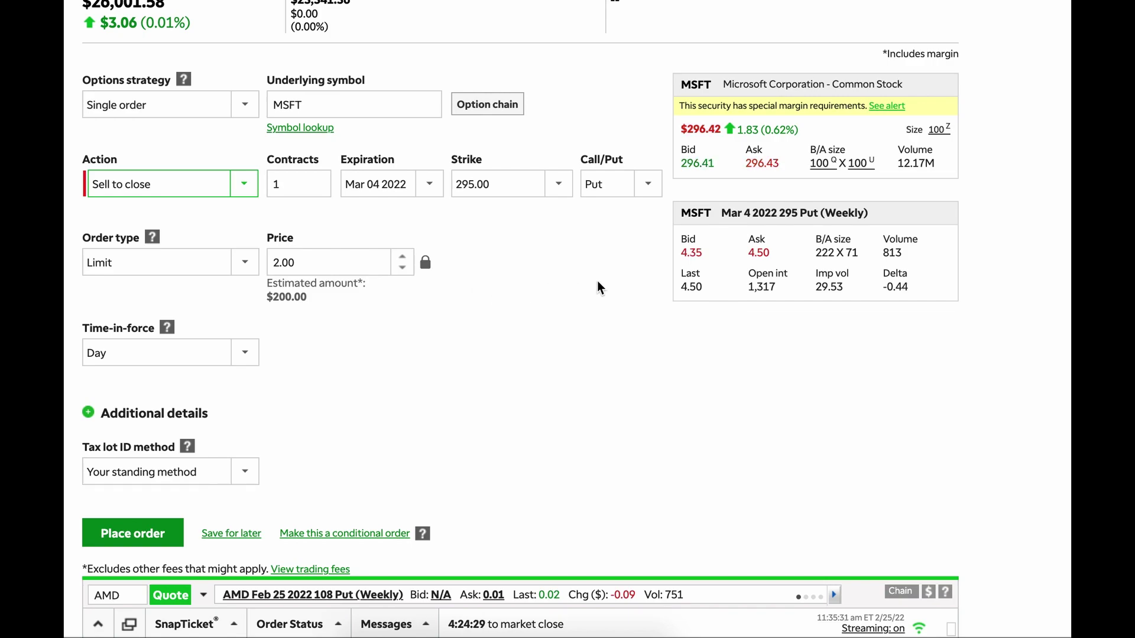
{"action": "scroll", "coordinate": [597, 282], "scroll_direction": "up", "scroll_amount": 1}
{"action": "scroll", "coordinate": [598, 282], "scroll_direction": "up", "scroll_amount": 1}
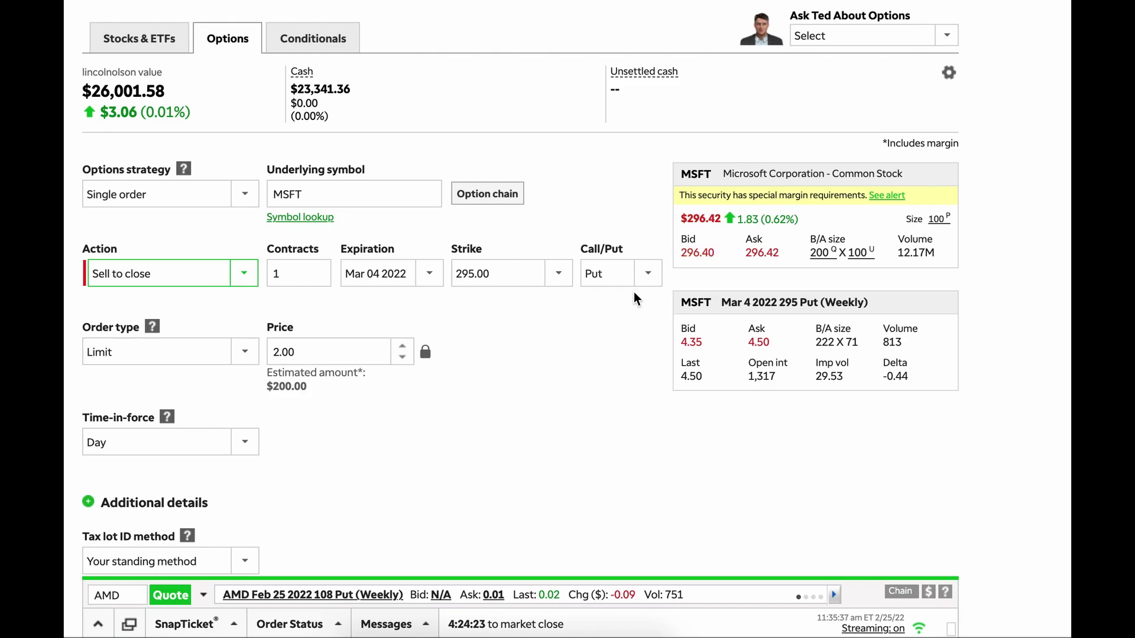
{"action": "scroll", "coordinate": [634, 292], "scroll_direction": "up", "scroll_amount": 3}
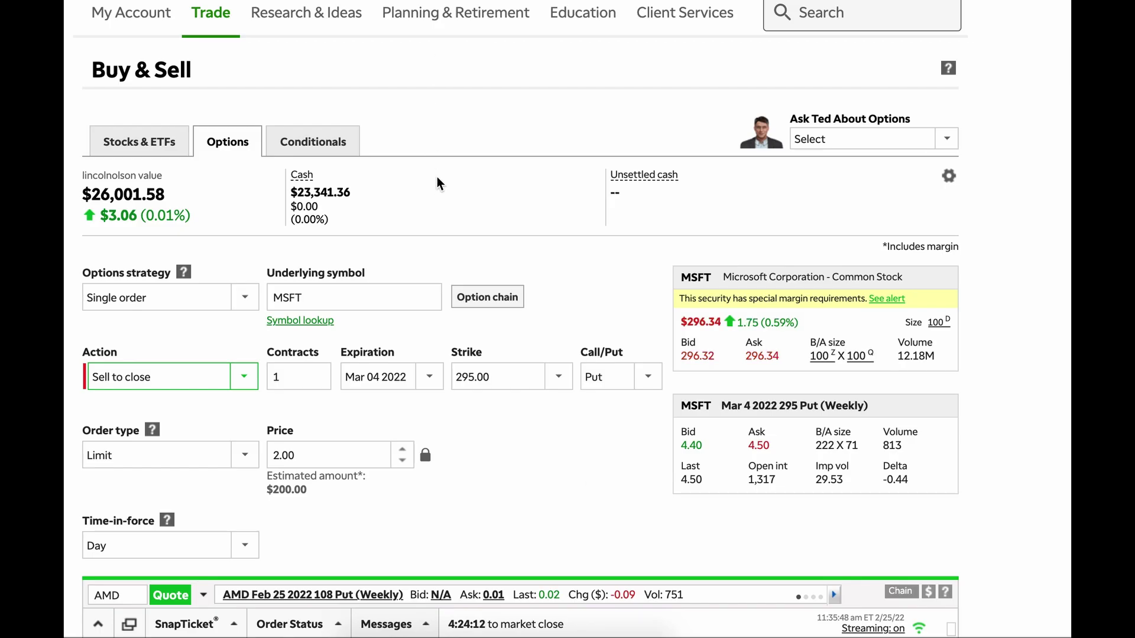
{"action": "mouse_move", "coordinate": [235, 51]}
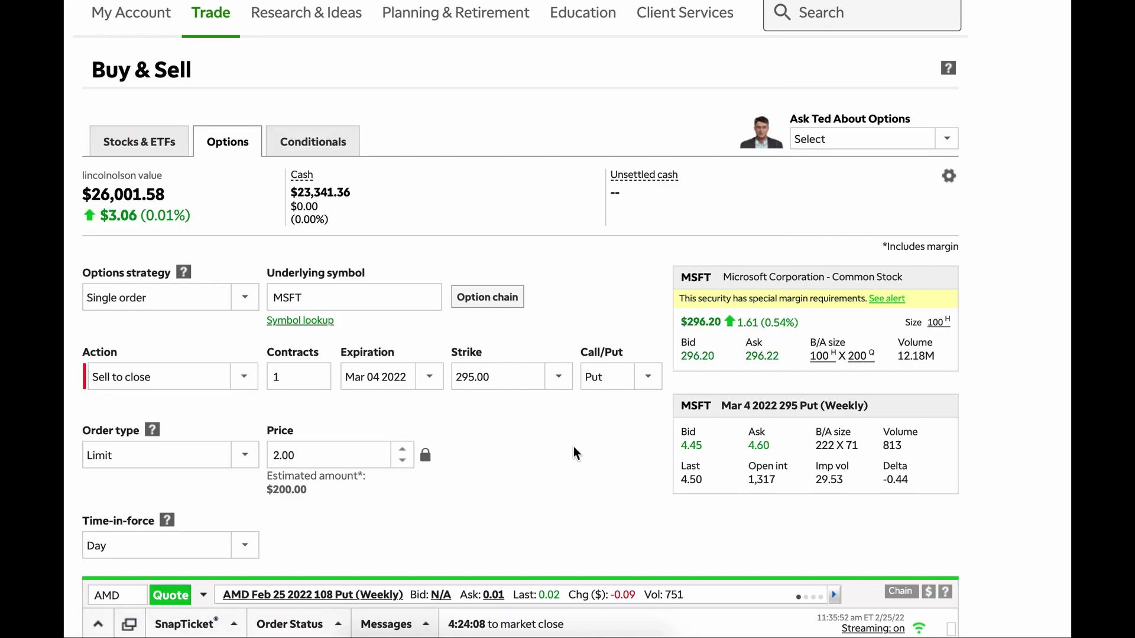
{"action": "scroll", "coordinate": [574, 450], "scroll_direction": "down", "scroll_amount": 1}
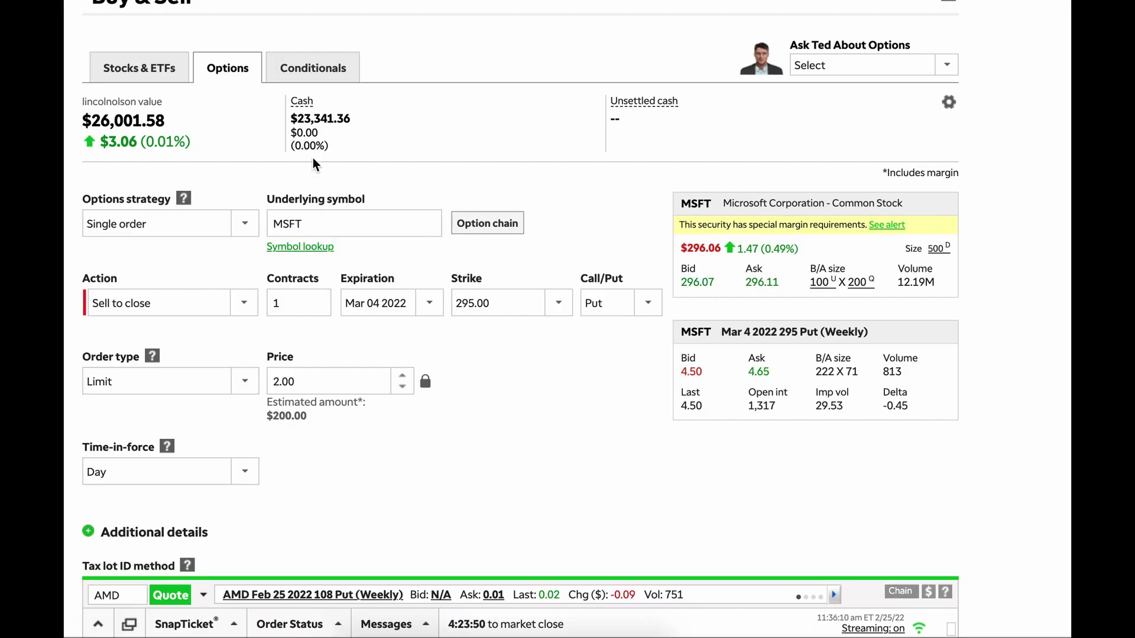
{"action": "scroll", "coordinate": [289, 269], "scroll_direction": "down", "scroll_amount": 2}
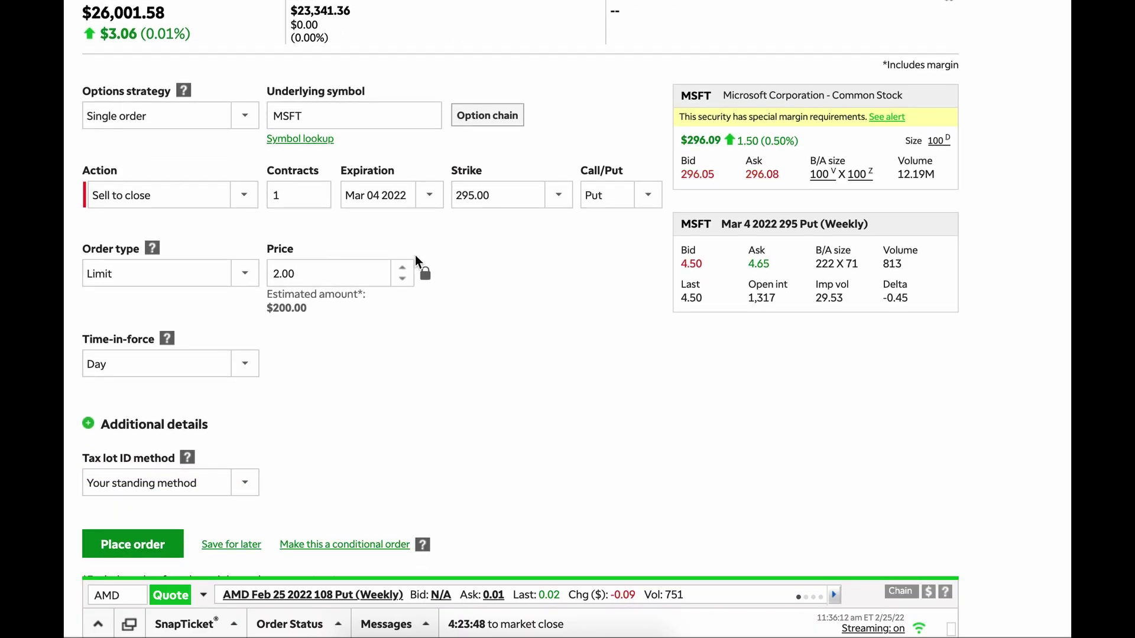
{"action": "scroll", "coordinate": [415, 254], "scroll_direction": "up", "scroll_amount": 2}
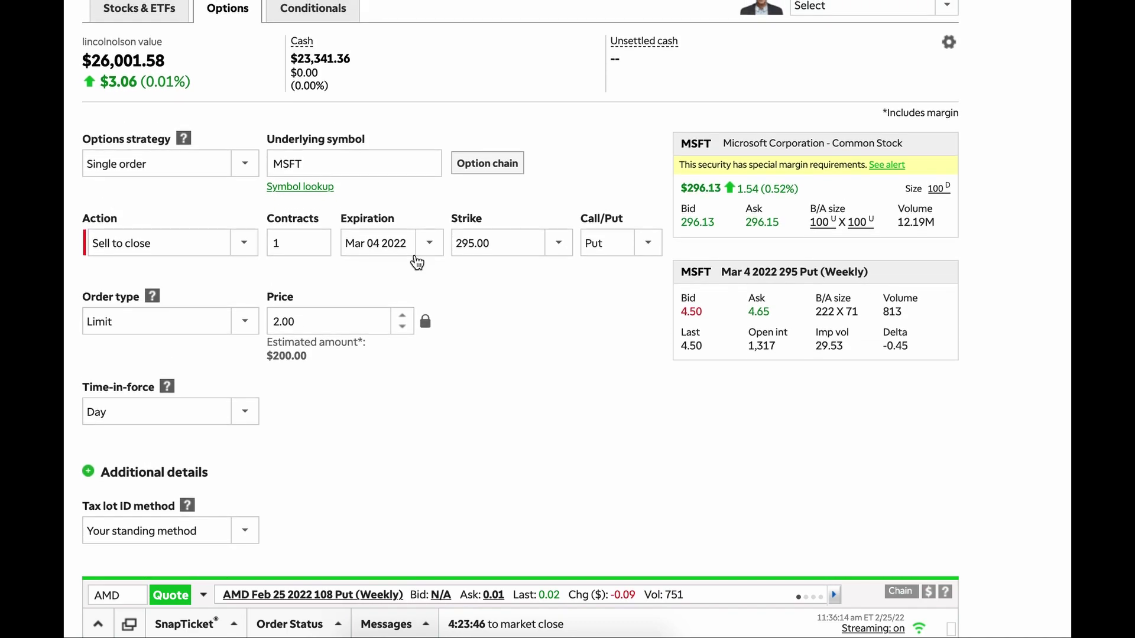